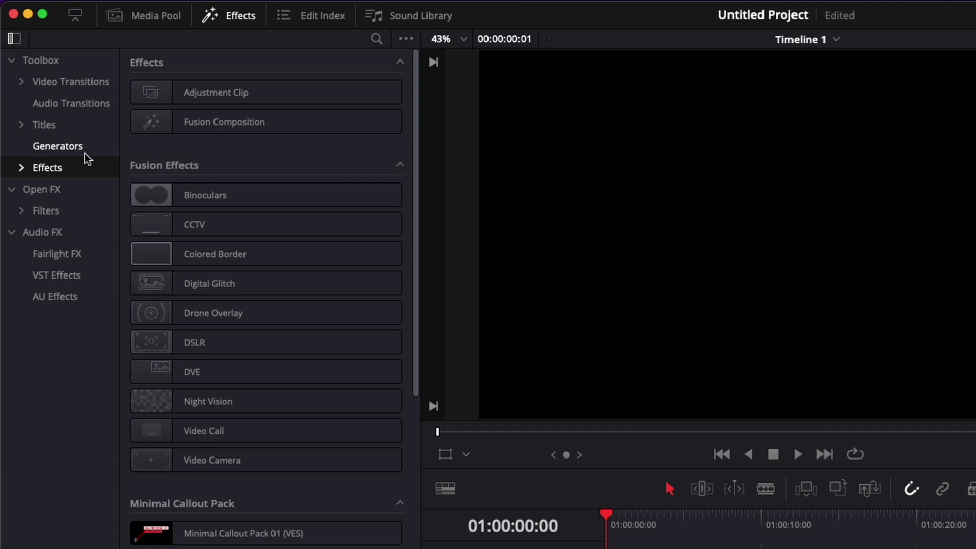
Step: Place a Fusion Composition on V1 and add a Background1 node with alpha 0
left_click_drag(209, 127, 395, 436)
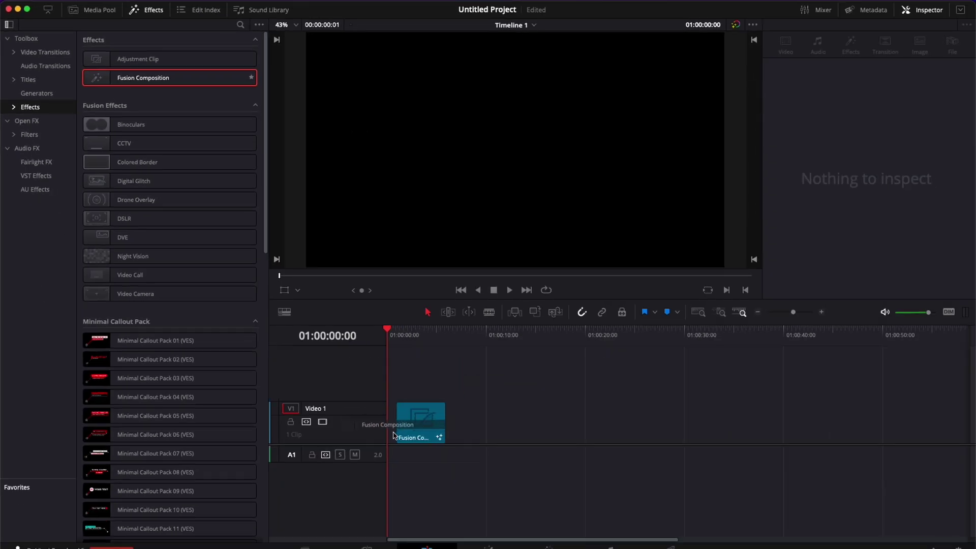
left_click(487, 548)
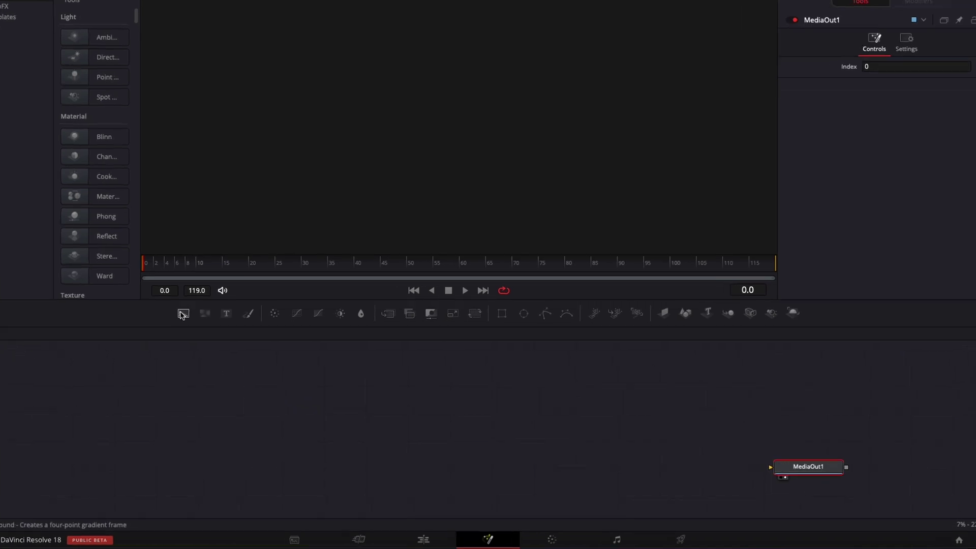
left_click_drag(201, 329, 211, 481)
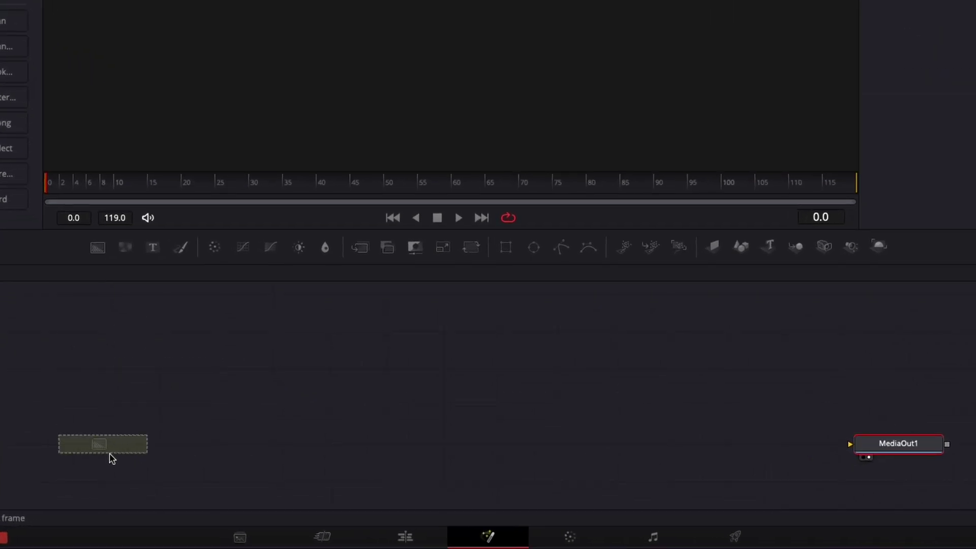
left_click_drag(112, 459, 112, 459)
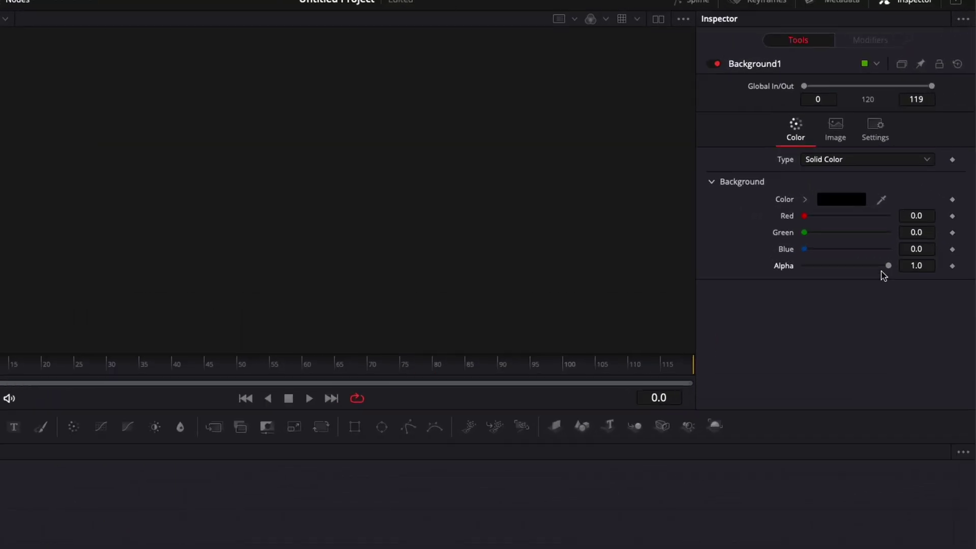
left_click_drag(848, 391, 717, 397)
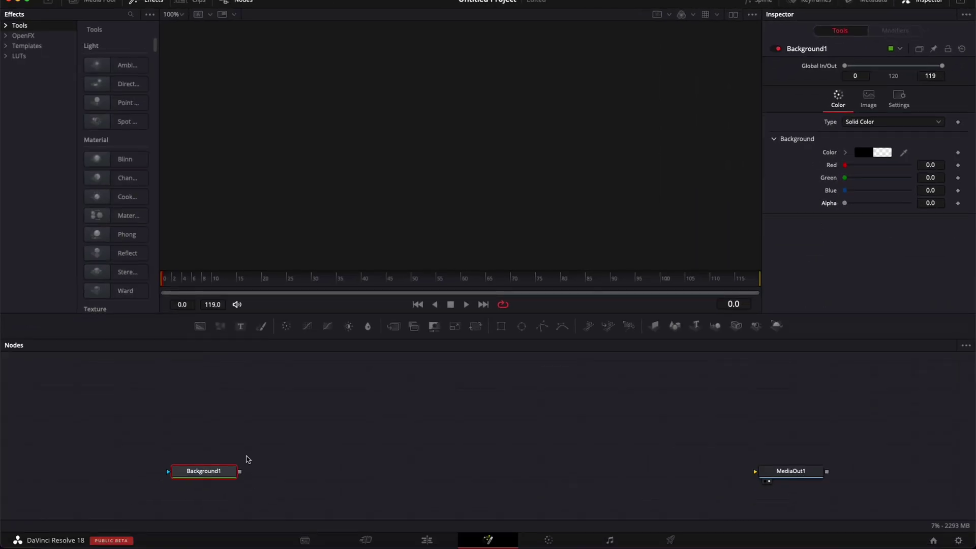
Step: Add a Background2 node and connect the resulting Merge2 to MediaOut1
left_click_drag(200, 328, 276, 412)
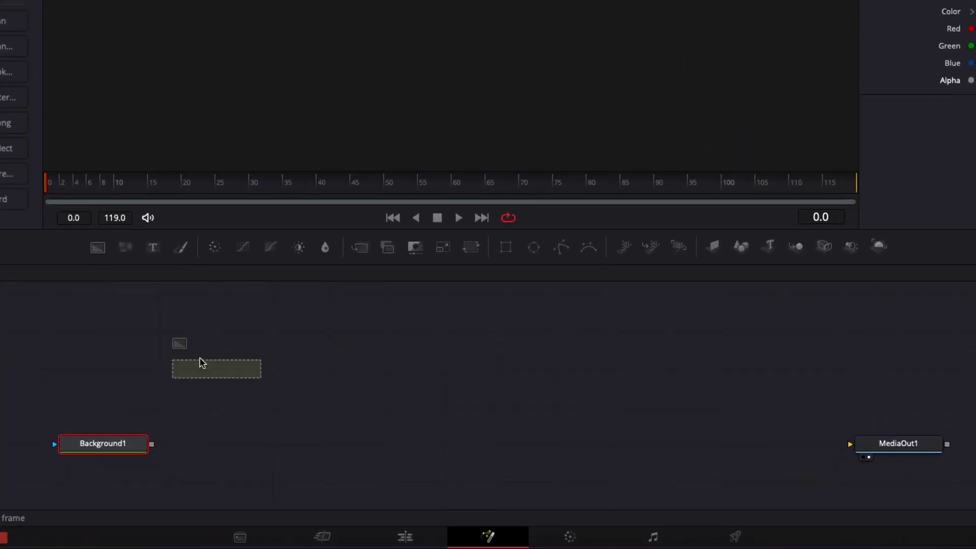
left_click_drag(200, 362, 151, 447)
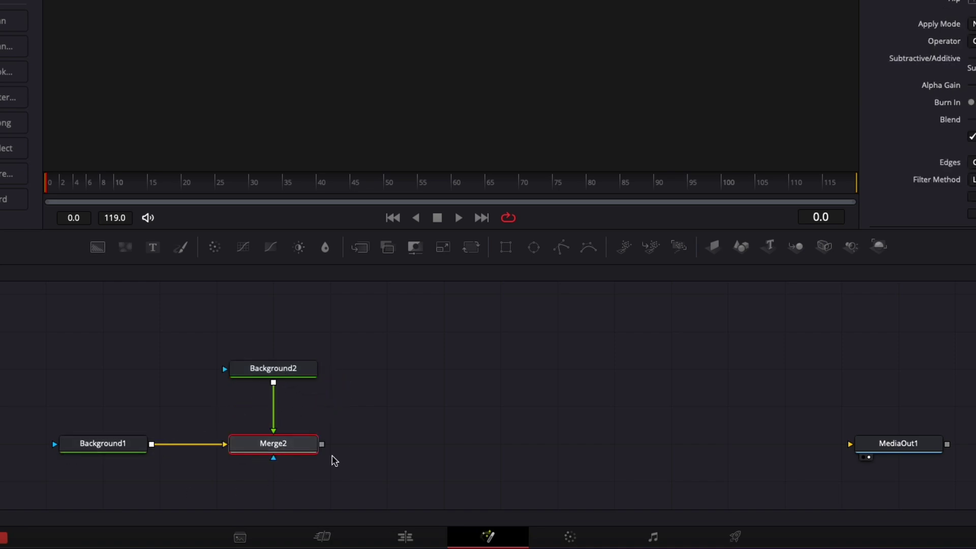
left_click_drag(321, 447, 849, 449)
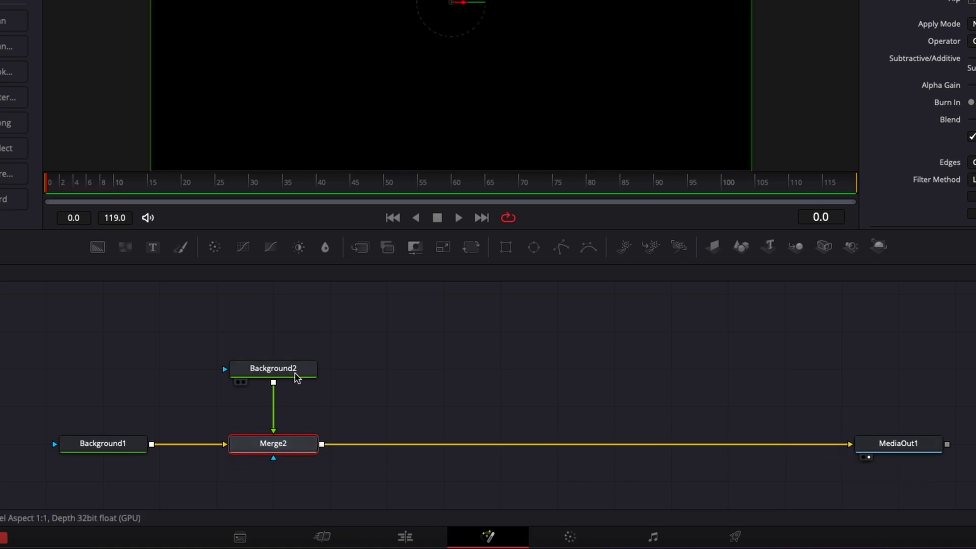
Step: Set Background2's colour to solid green with Green 167 (hex 00A700)
left_click(296, 375)
left_click(887, 121)
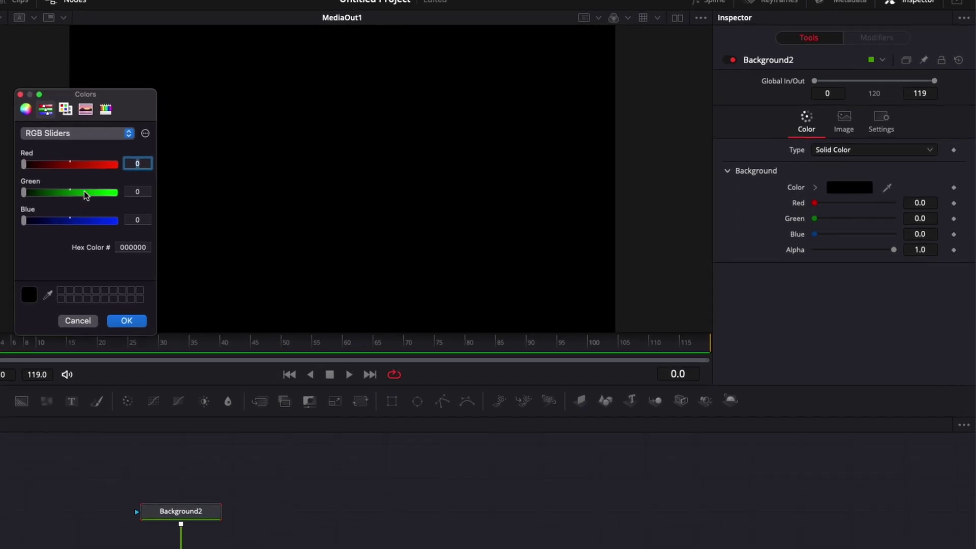
left_click(84, 192)
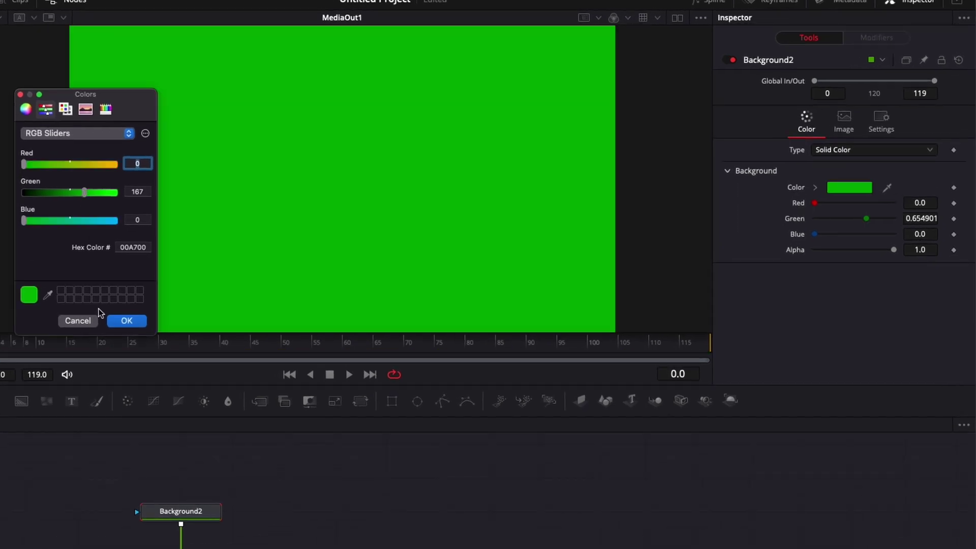
left_click(127, 320)
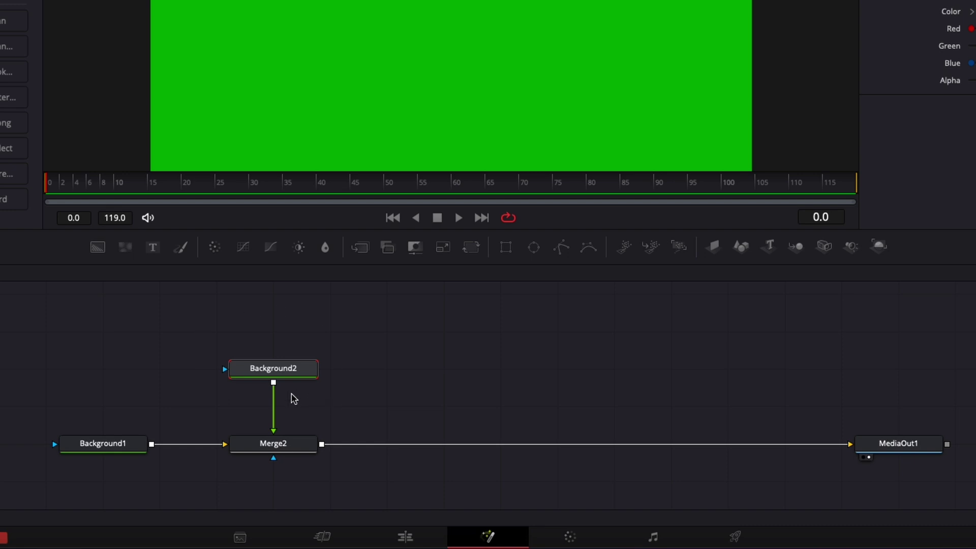
Step: Add a Rectangle mask to Background2 and set its centre X to 0.0
left_click(506, 248)
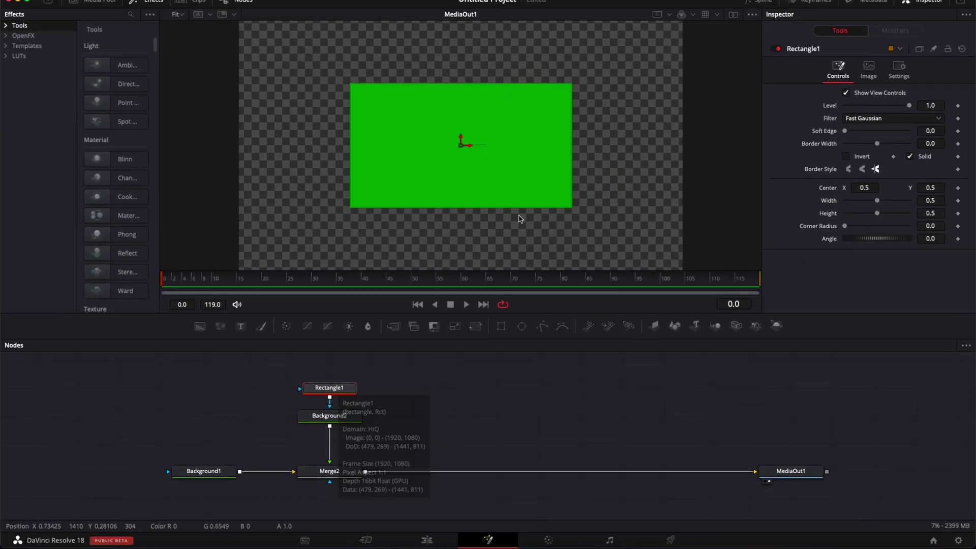
left_click_drag(490, 212, 497, 232)
left_click_drag(573, 171, 593, 175)
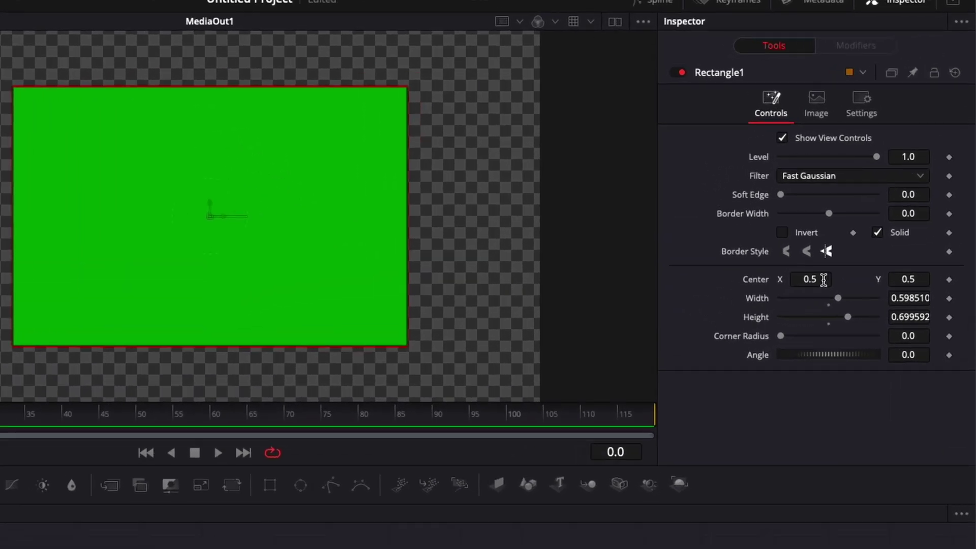
left_click(824, 280)
key("Tab")
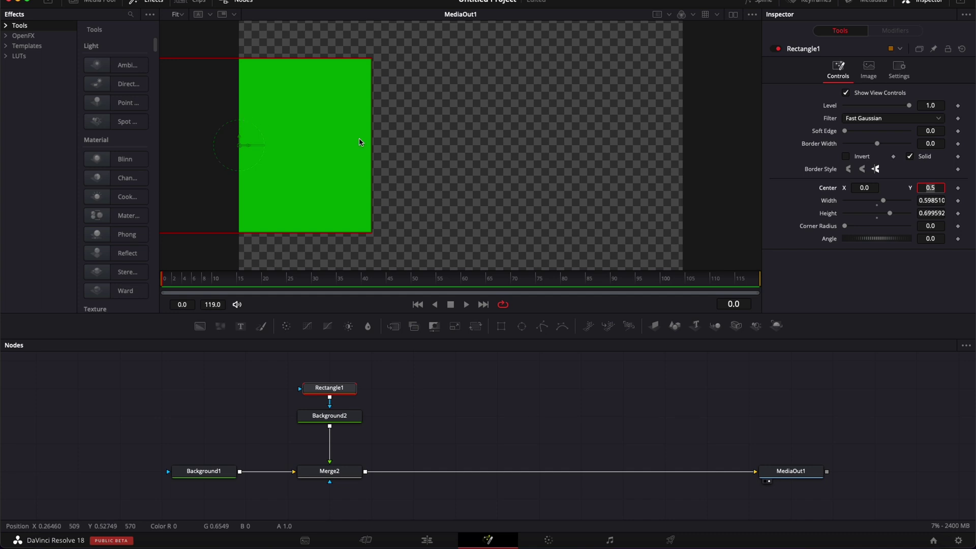
Step: Set the rectangle to width 1.0 and height 0.1, and move it down to centre Y 0.0336
left_click_drag(371, 144, 370, 143)
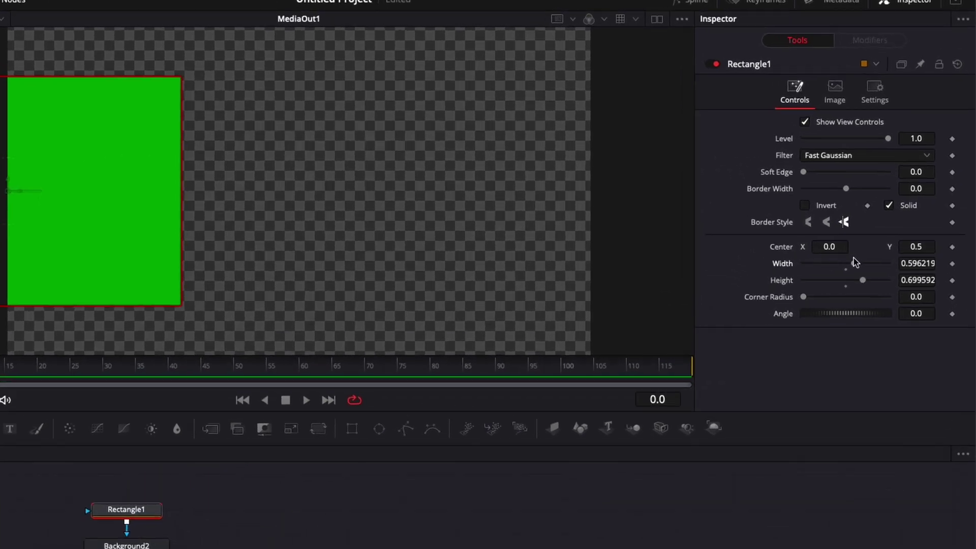
left_click_drag(855, 264, 895, 272)
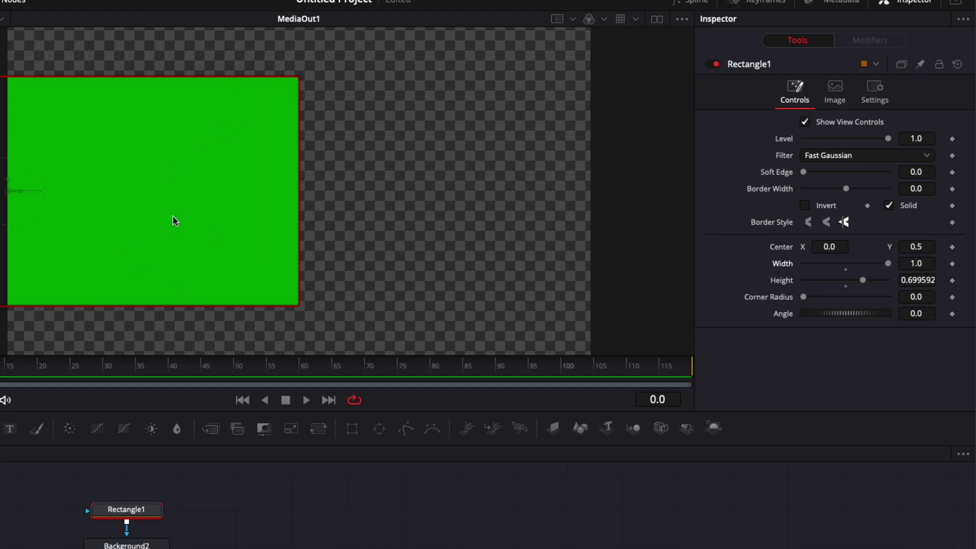
left_click(929, 276)
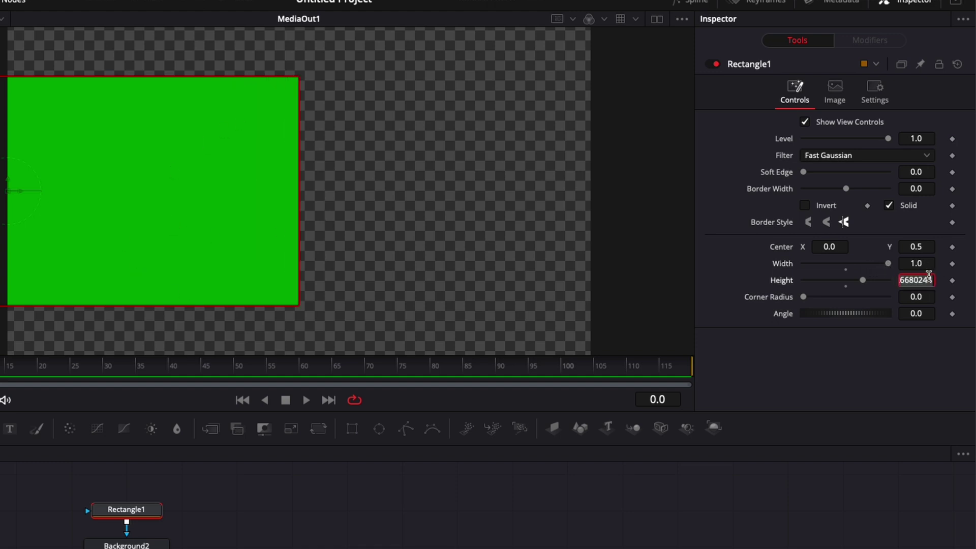
type("0.1")
key("Tab")
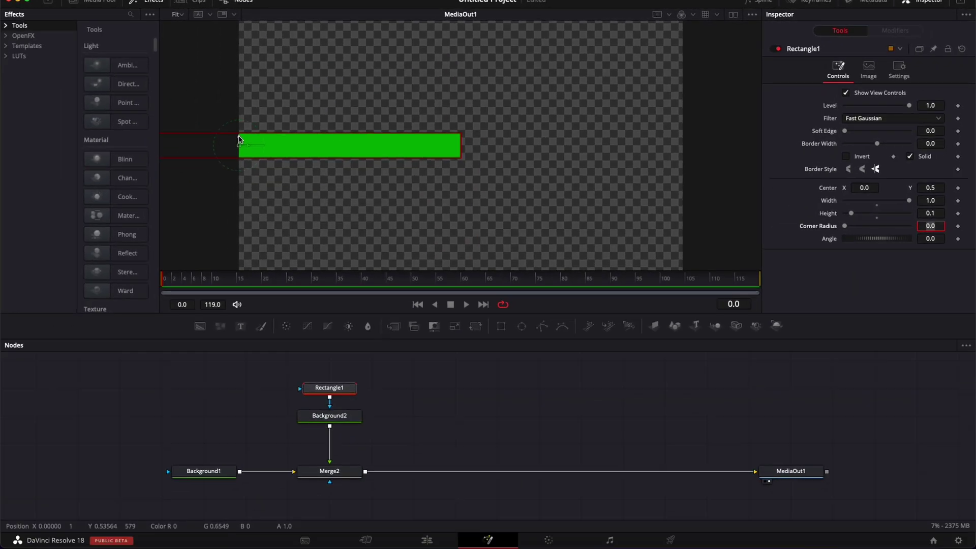
left_click_drag(8, 193, 8, 298)
left_click_drag(238, 228, 239, 261)
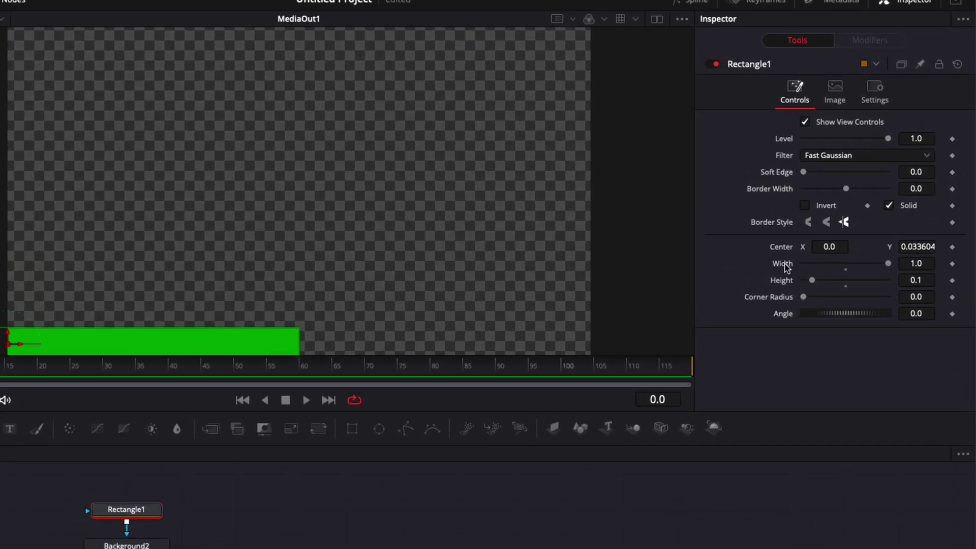
Step: Attach an Anim Curves modifier to Rectangle1's Width with Source set to Duration, and preview it
right_click(787, 268)
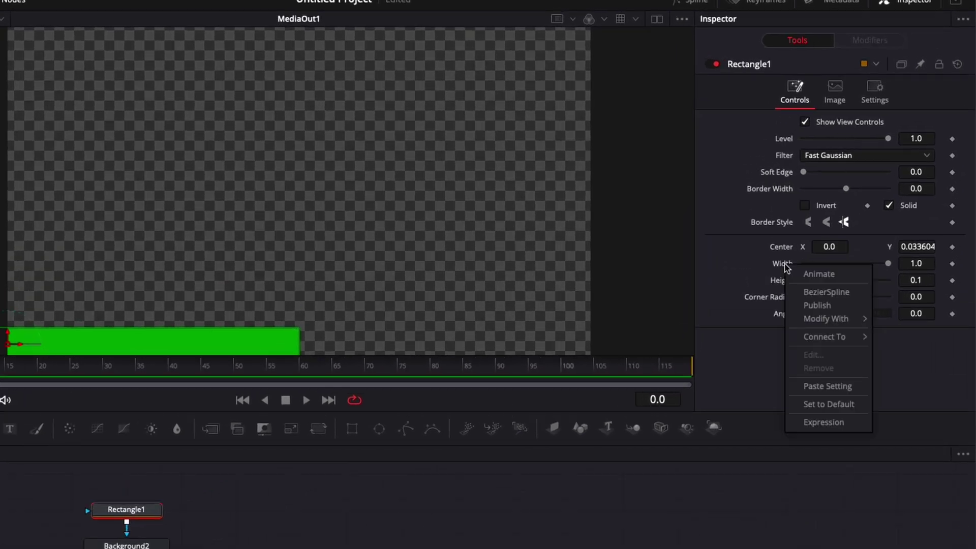
mouse_move(817, 318)
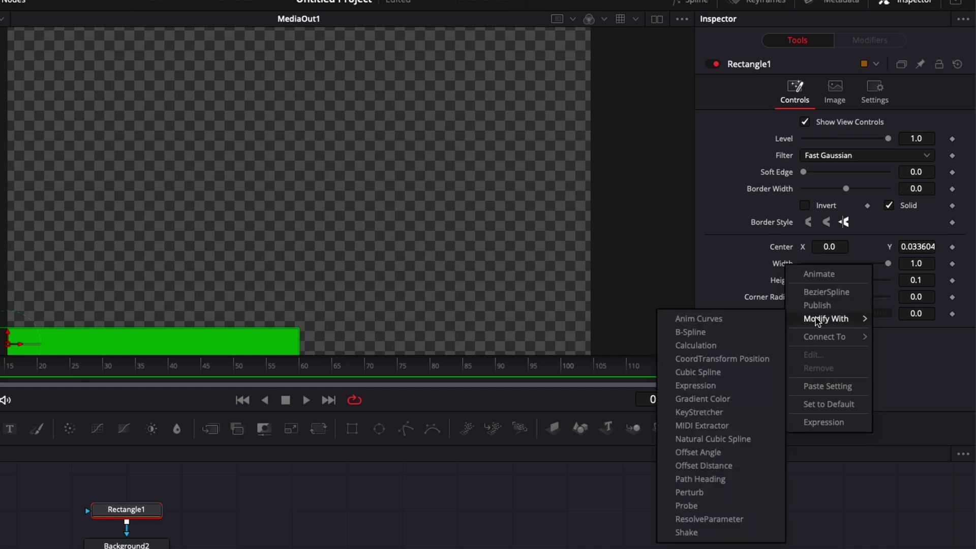
left_click(744, 322)
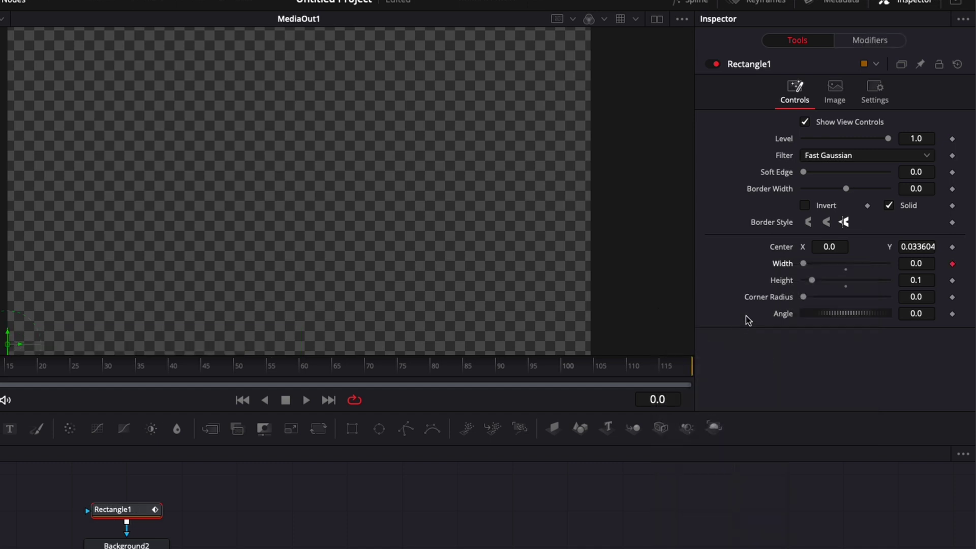
left_click(865, 42)
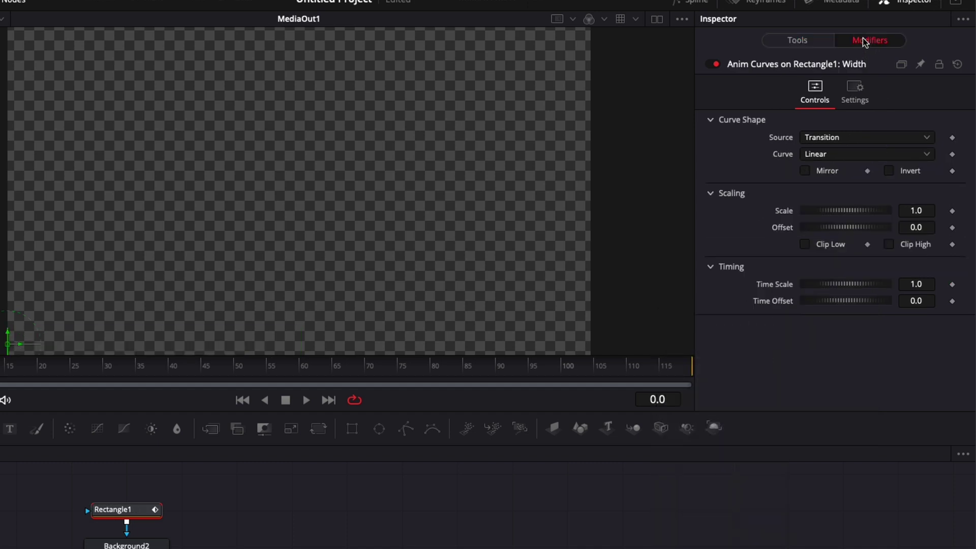
left_click(827, 141)
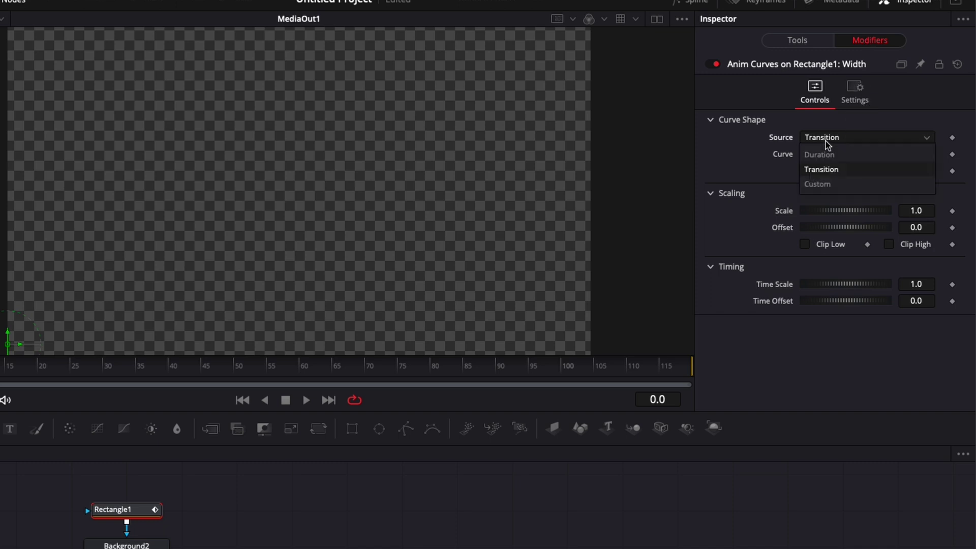
left_click(819, 155)
key("space")
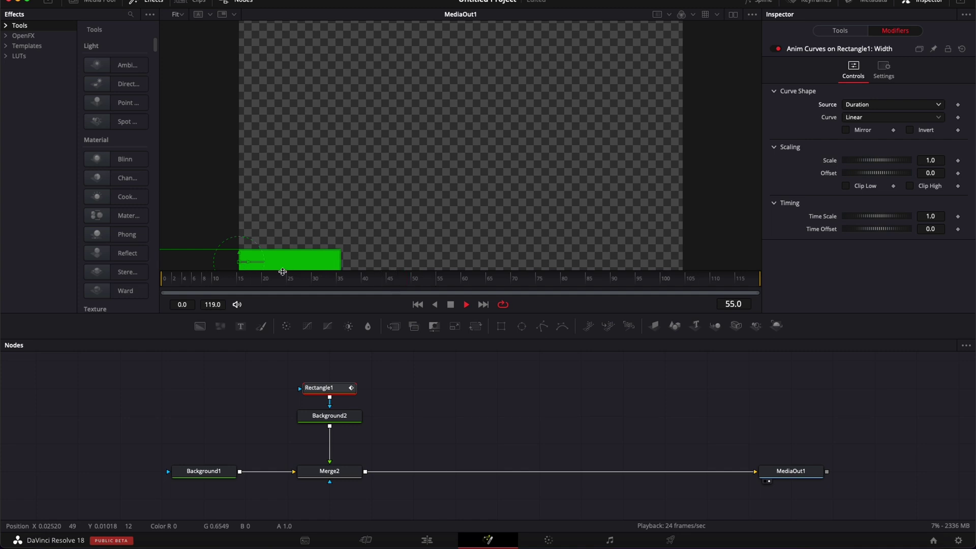
left_click(645, 283)
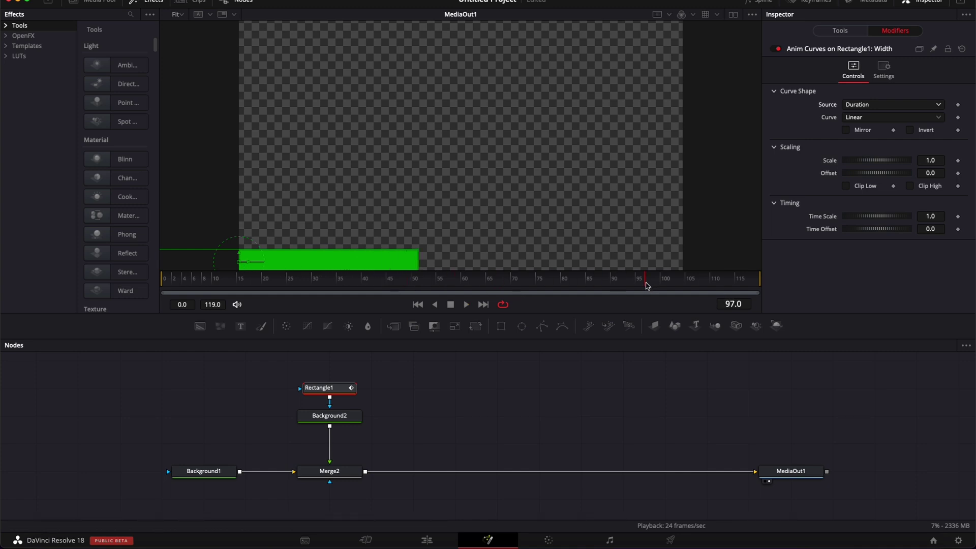
left_click_drag(646, 285, 786, 293)
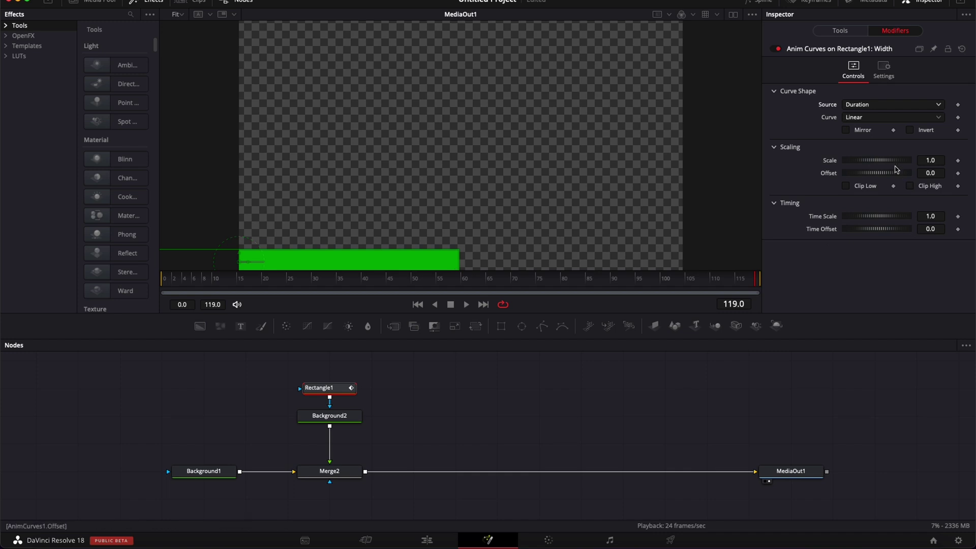
Step: Set the Width curve's scale to 2.02 and scrub to confirm the bar reaches full width
mouse_move(894, 161)
left_mouse_down()
mouse_move(878, 160)
mouse_move(893, 163)
left_mouse_up()
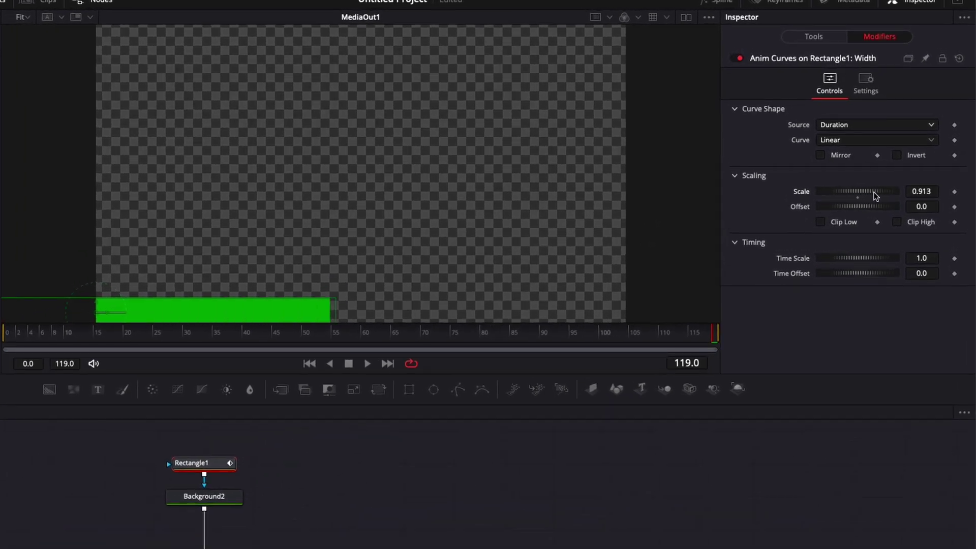
mouse_move(875, 196)
left_mouse_down()
mouse_move(856, 193)
mouse_move(882, 196)
left_mouse_up()
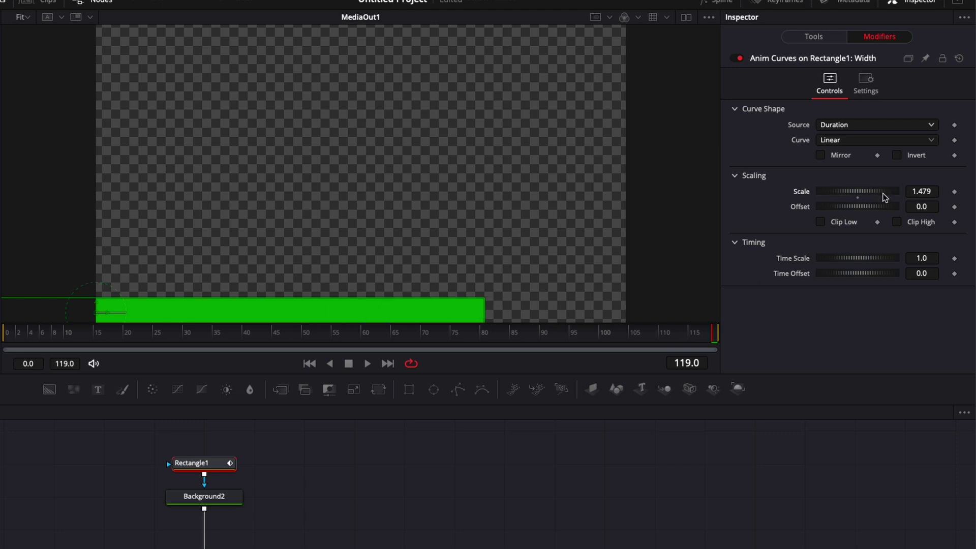
left_click(933, 192)
type("2.02")
key("Tab")
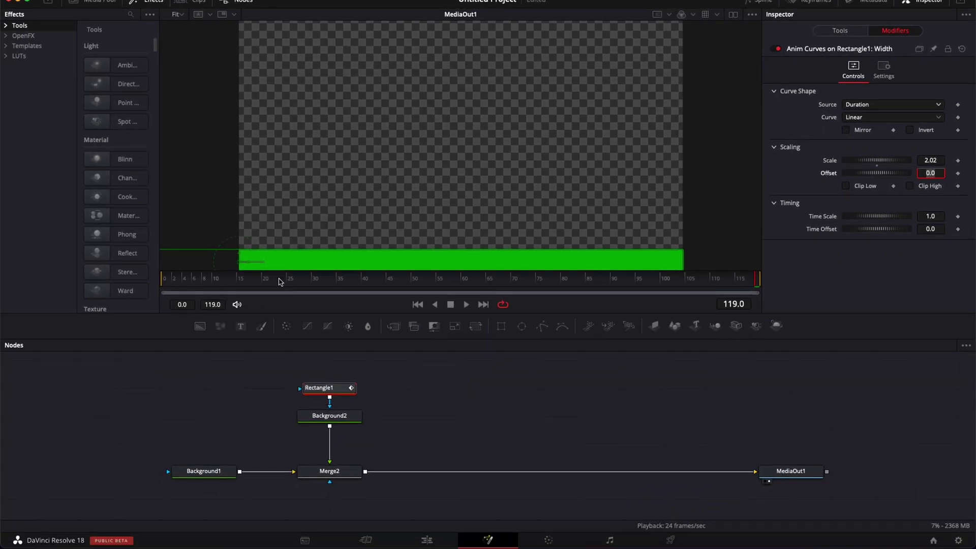
left_click_drag(148, 341, 38, 341)
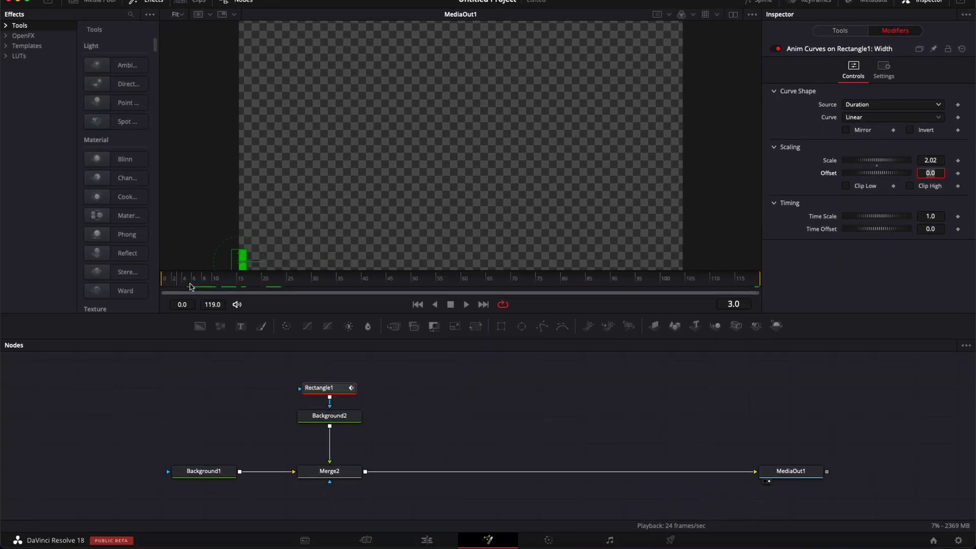
left_click_drag(190, 287, 770, 301)
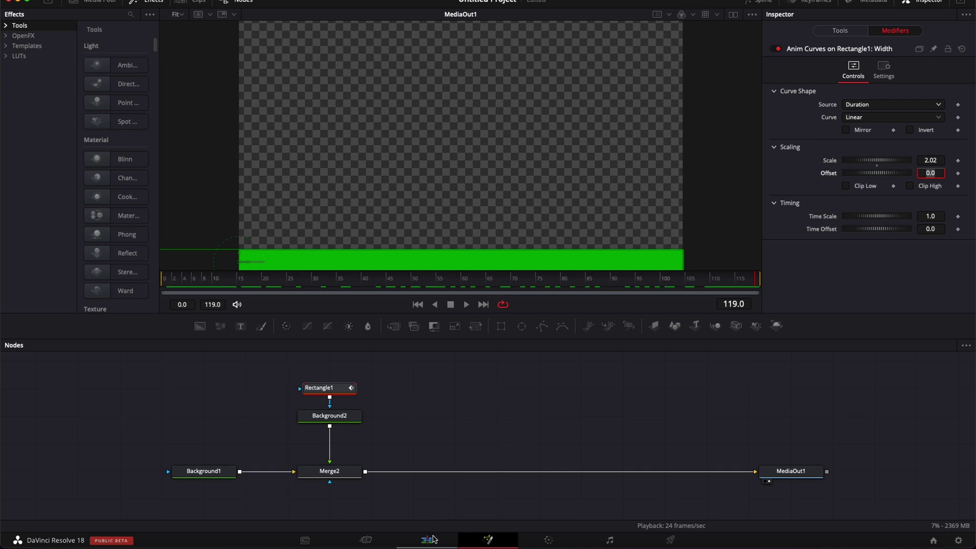
Step: On the Edit page, extend the Fusion Composition clip to 00:00:08:16 and play it from the start
left_click(429, 540)
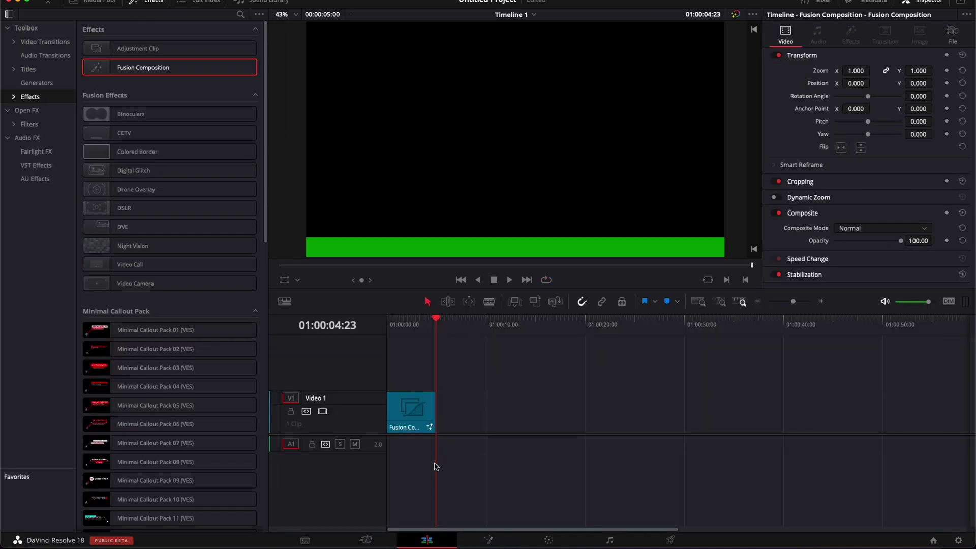
left_click_drag(431, 409, 468, 414)
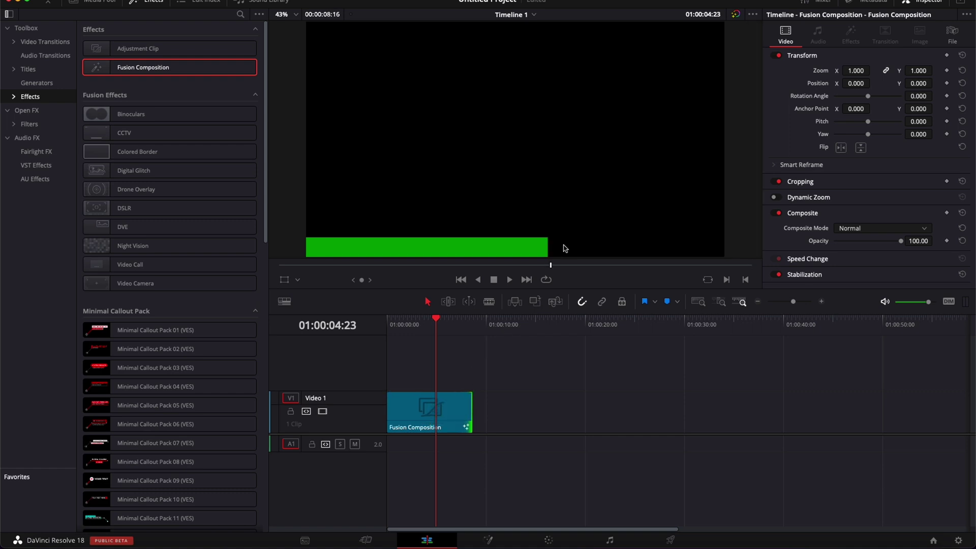
left_click(388, 328)
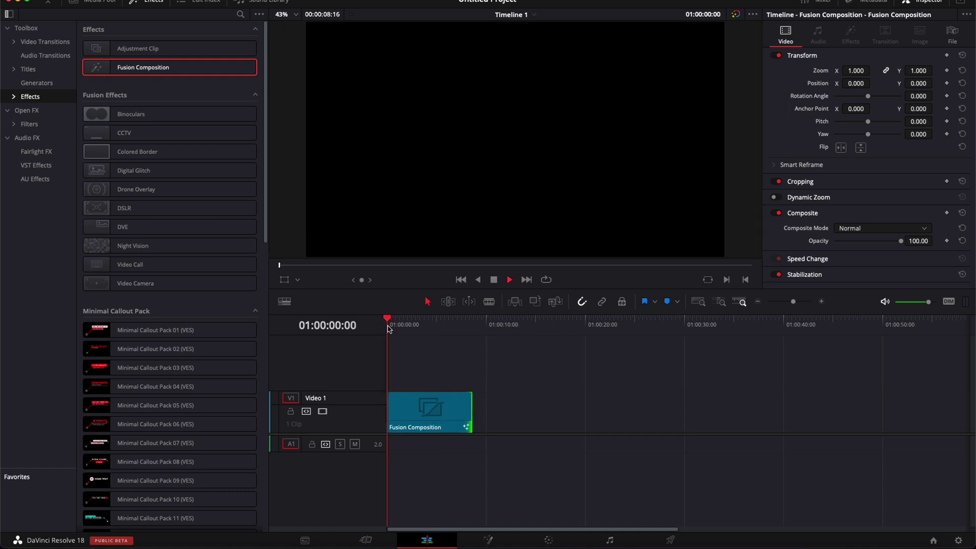
key("space")
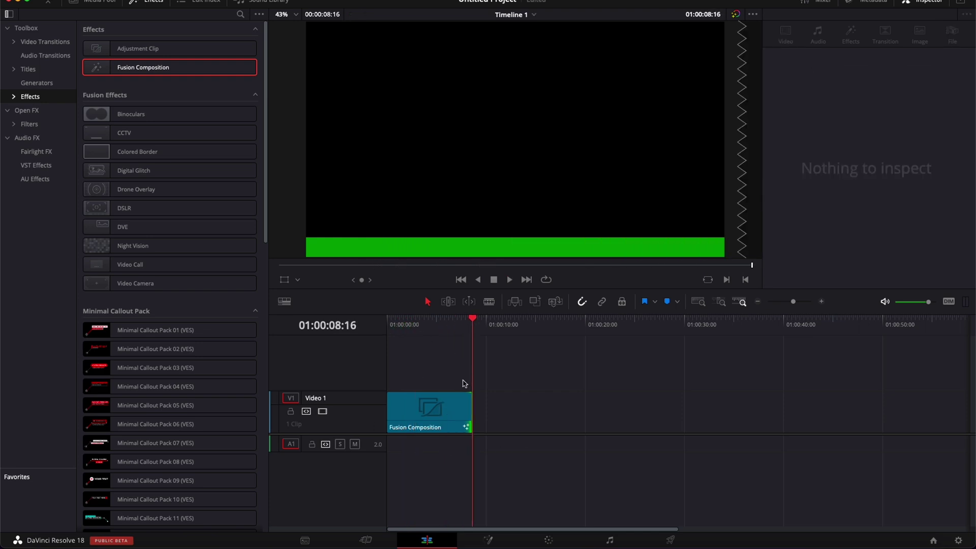
Step: Insert a Text1 node via Merge2_1 between Merge2 and MediaOut1, and select Text1
left_click(488, 541)
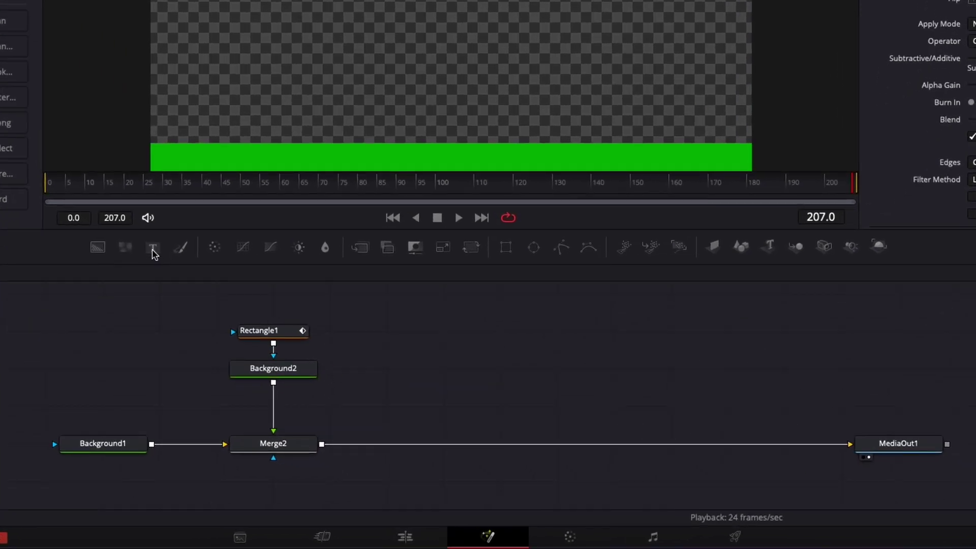
left_click_drag(153, 249, 322, 445)
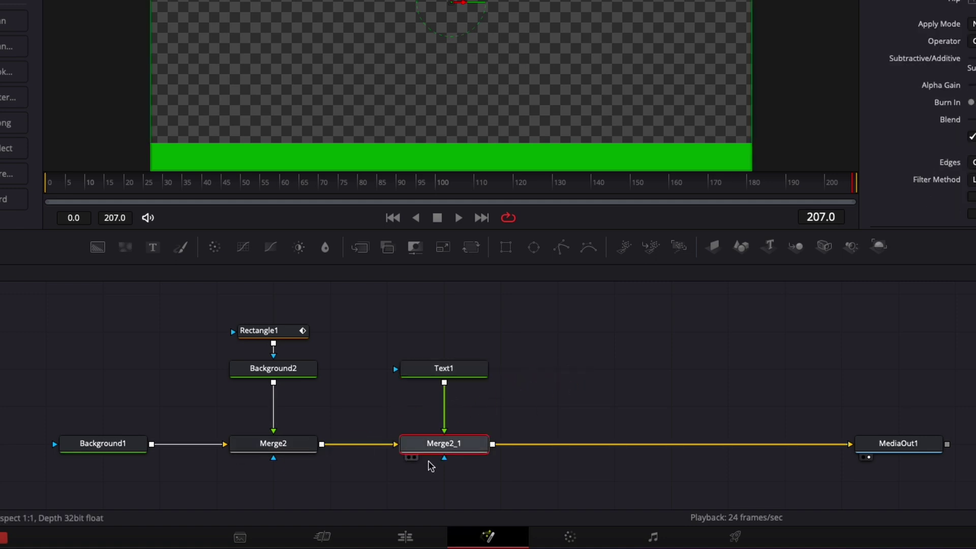
left_click(446, 376)
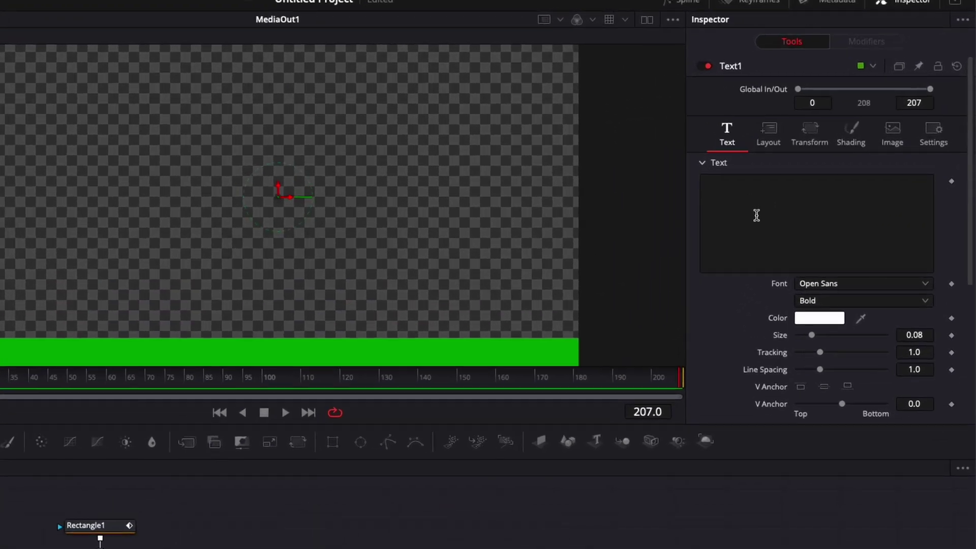
Step: Drive Text1 with the expression "Progress: " .. ceil(time/comp.RenderEnd*100) .. "%"
right_click(816, 161)
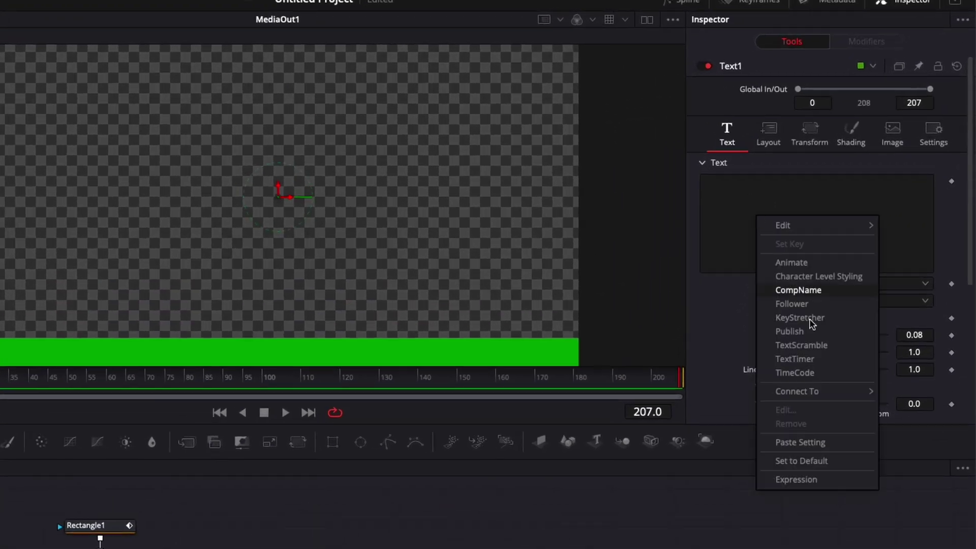
left_click(797, 480)
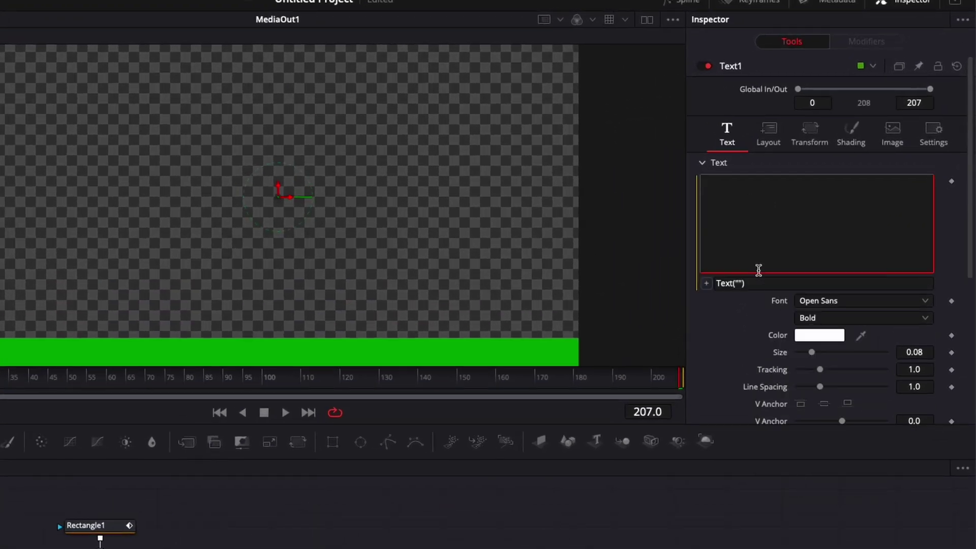
left_click(745, 283)
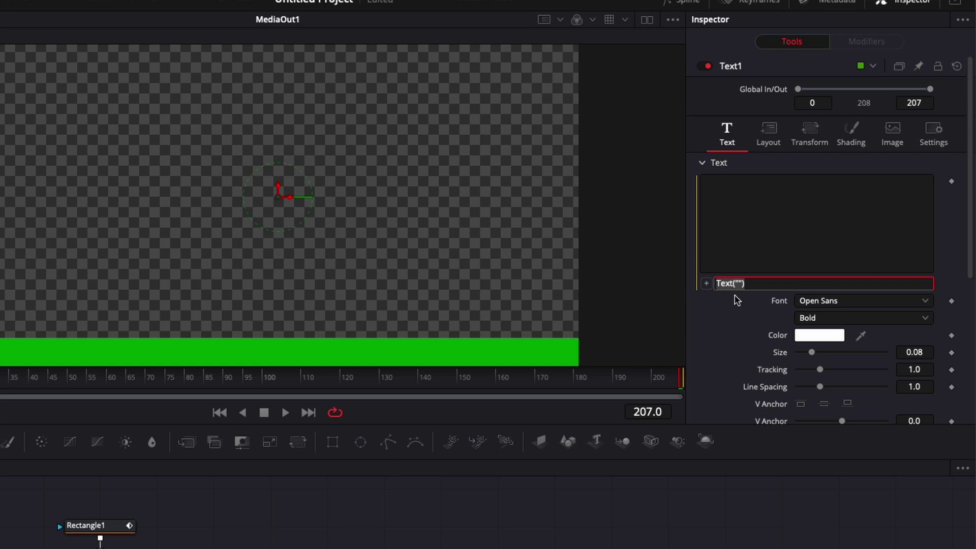
type("\"Progress: \" .. ceil(time/comp.RenderEnd*100) .. \"%\"")
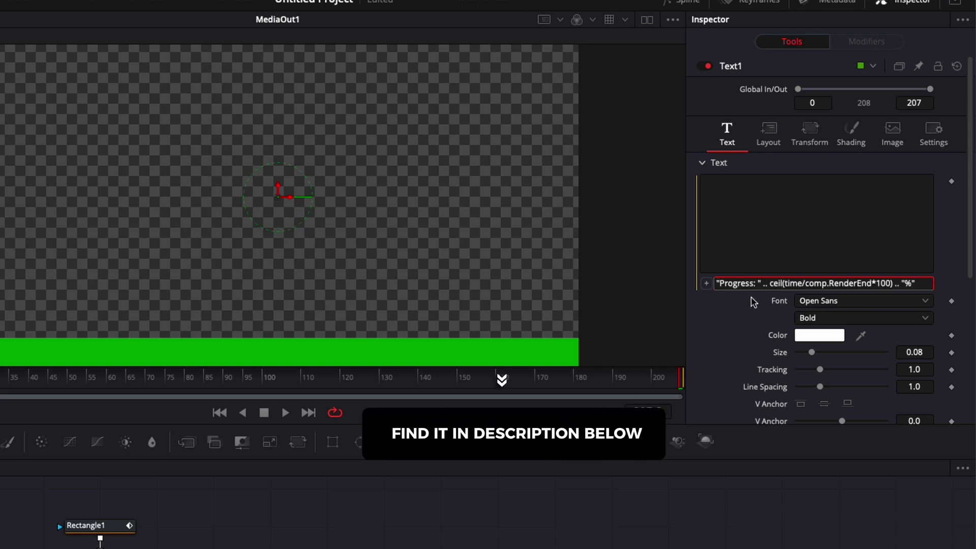
key("Return")
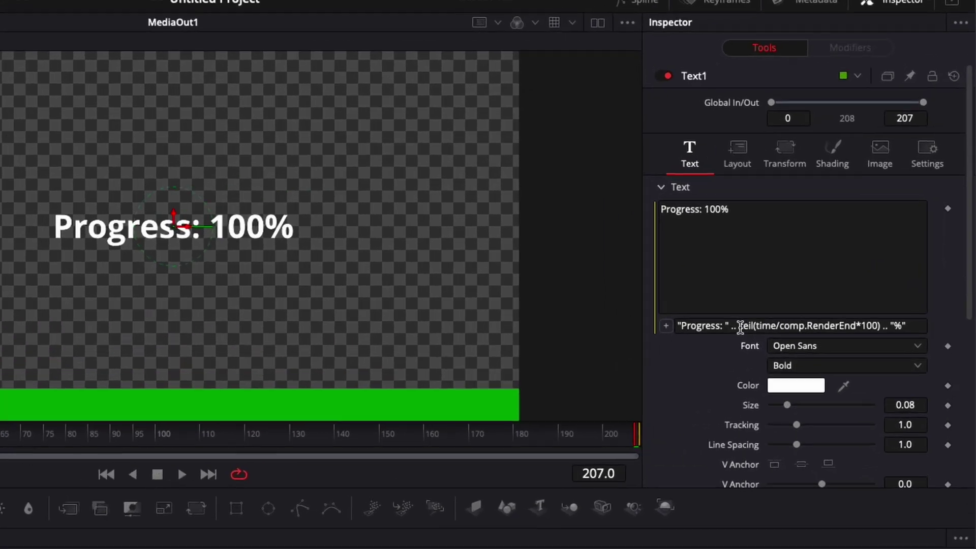
Step: Edit the expression's suffix and delete the 'Progress' label
left_click_drag(824, 208, 874, 212)
left_click_drag(818, 329, 883, 325)
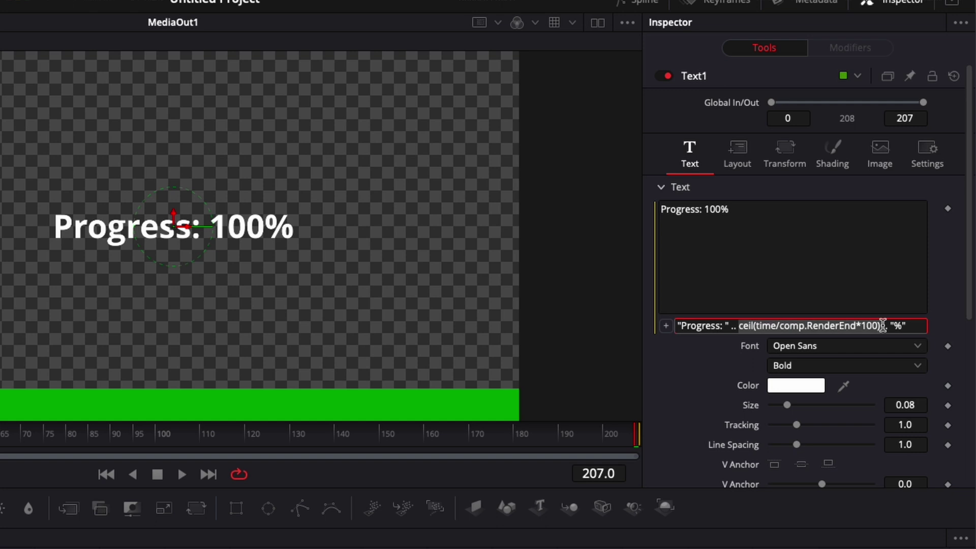
left_click(705, 325)
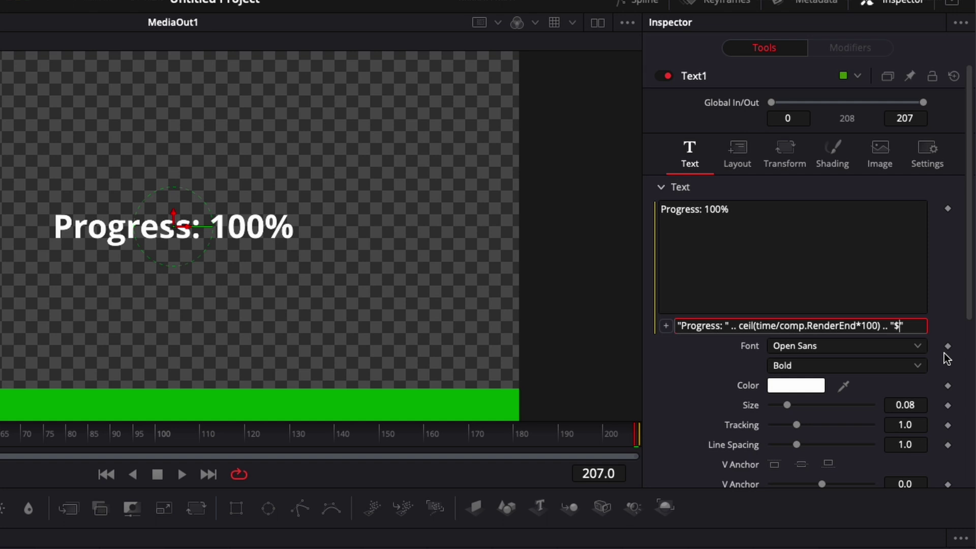
key("Return")
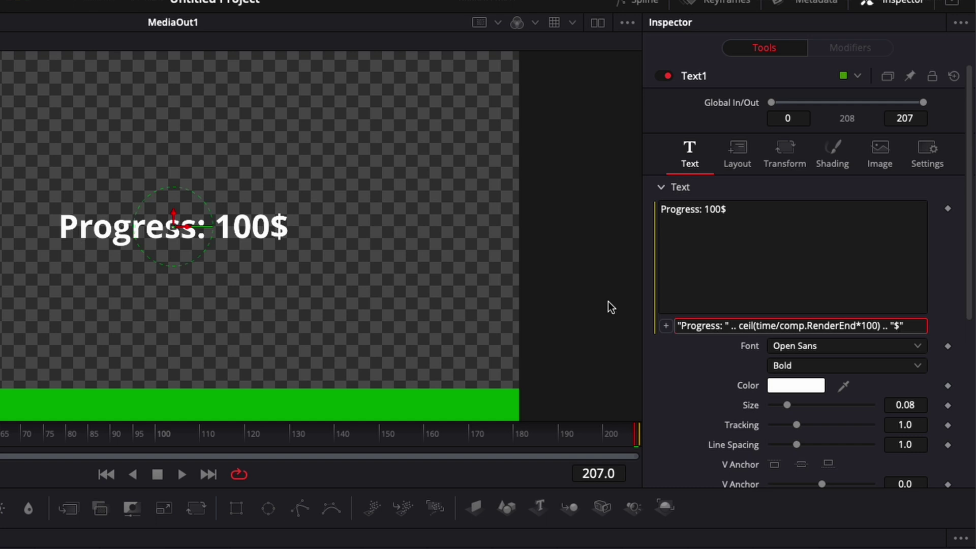
left_click_drag(739, 326, 657, 374)
key("BackSpace")
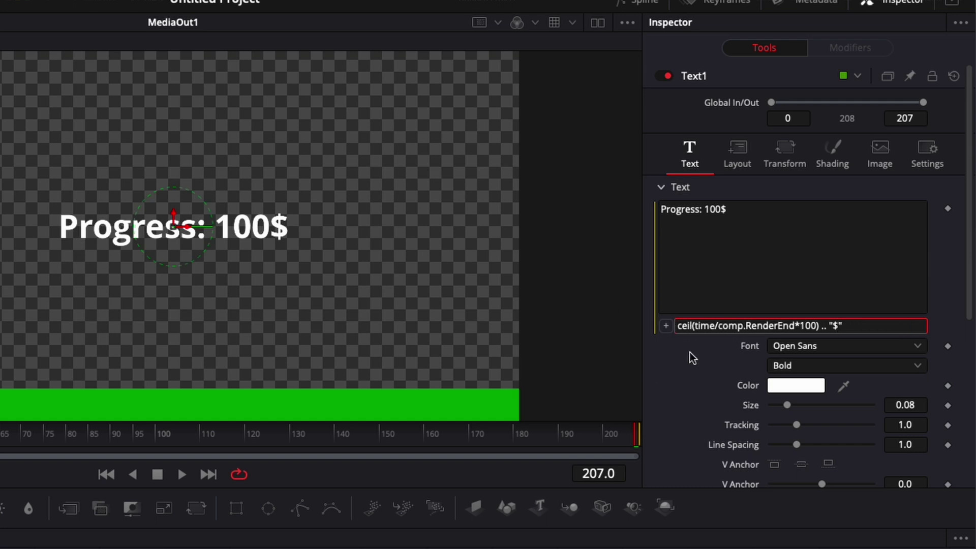
left_click_drag(822, 326, 868, 328)
Step: Remove the suffix so only the number shows, move it onto the green bar, and set Montserrat
key("BackSpace")
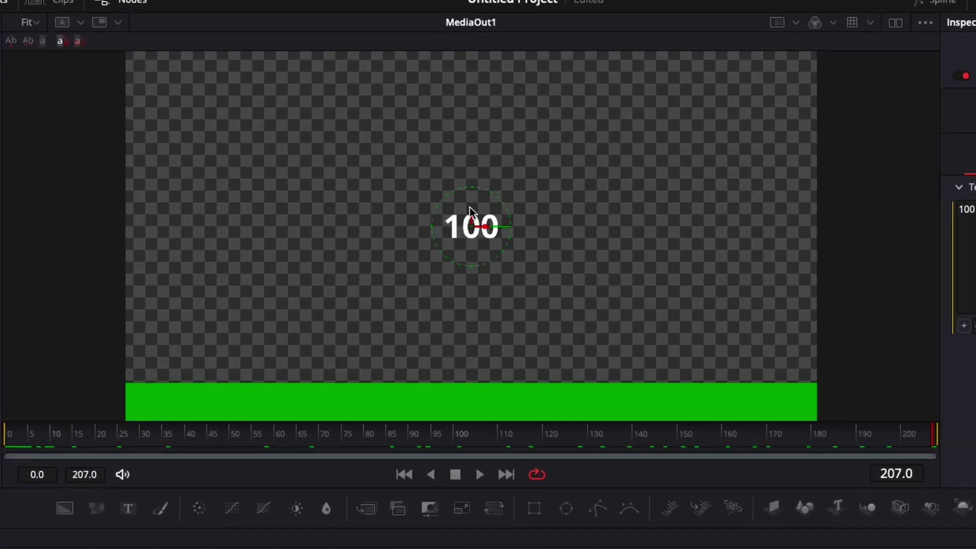
left_click_drag(471, 216, 471, 394)
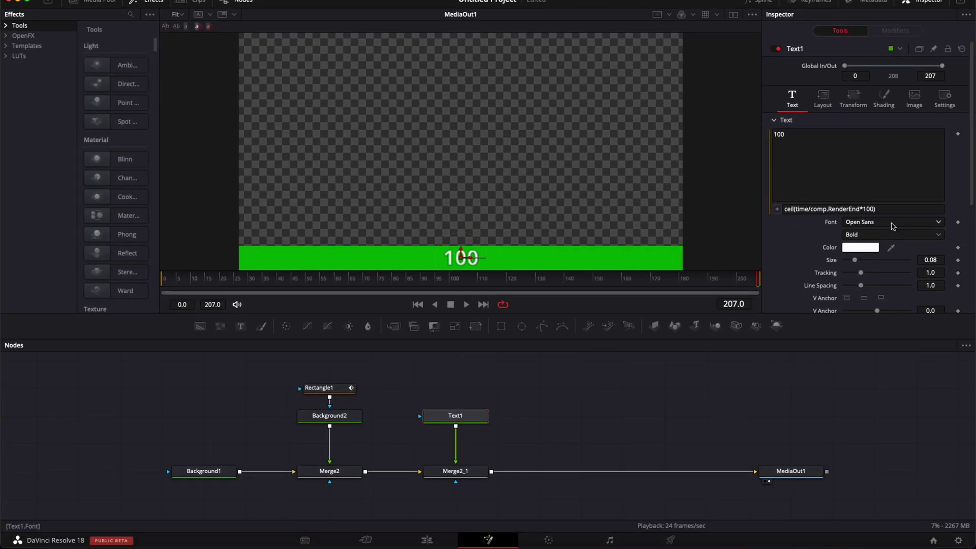
left_click(893, 222)
type("mont")
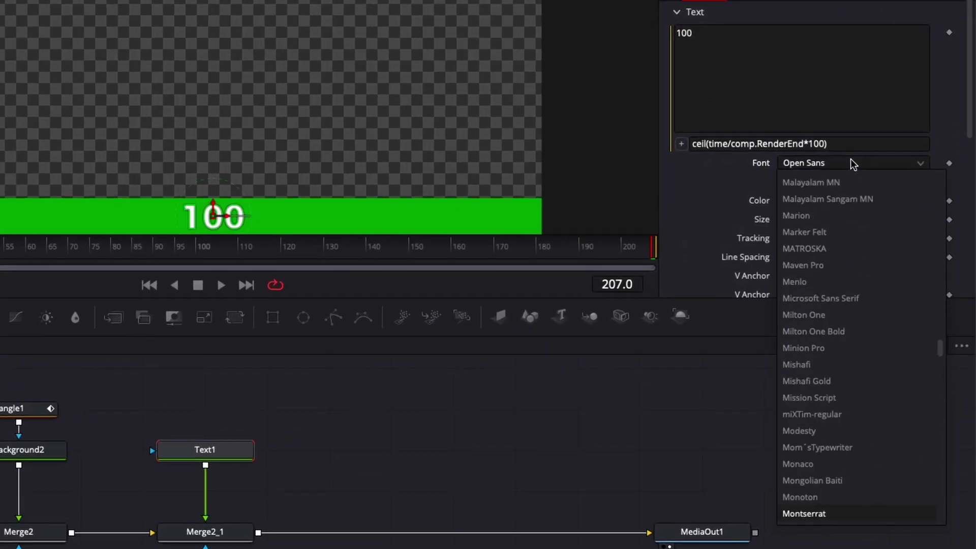
key("Return")
Step: Reduce the text size to 0.0743 and select the Merge2 node
left_click(909, 219)
type("0.0743")
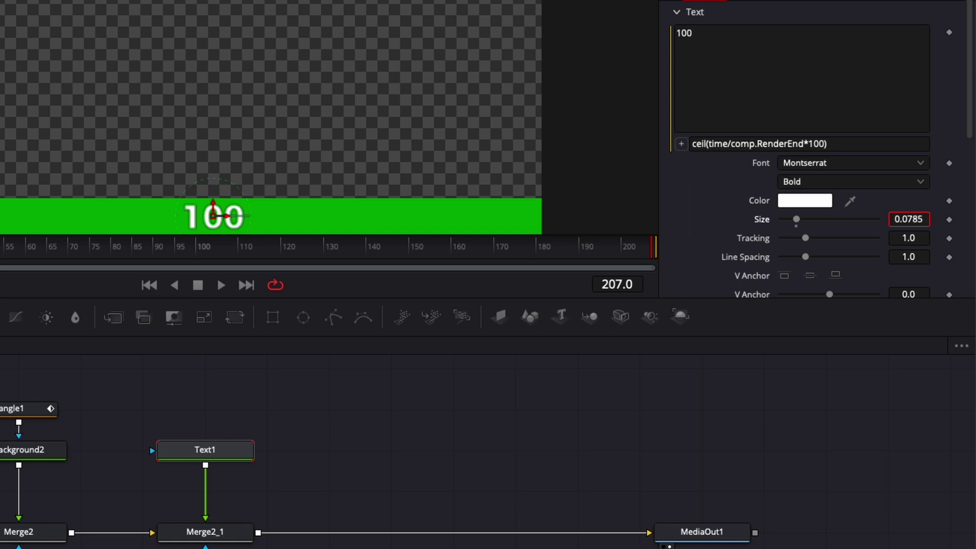
left_click(205, 532, "ctrl")
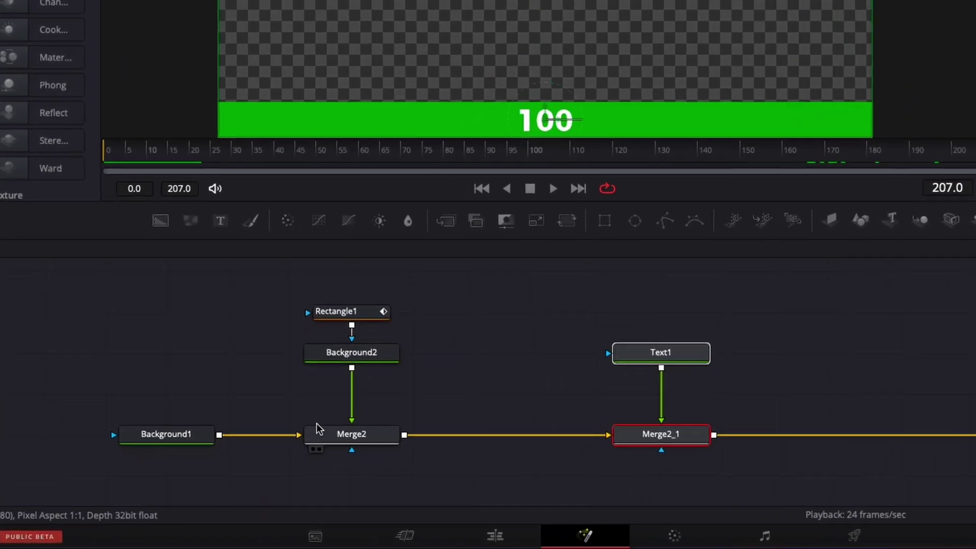
left_click(350, 438)
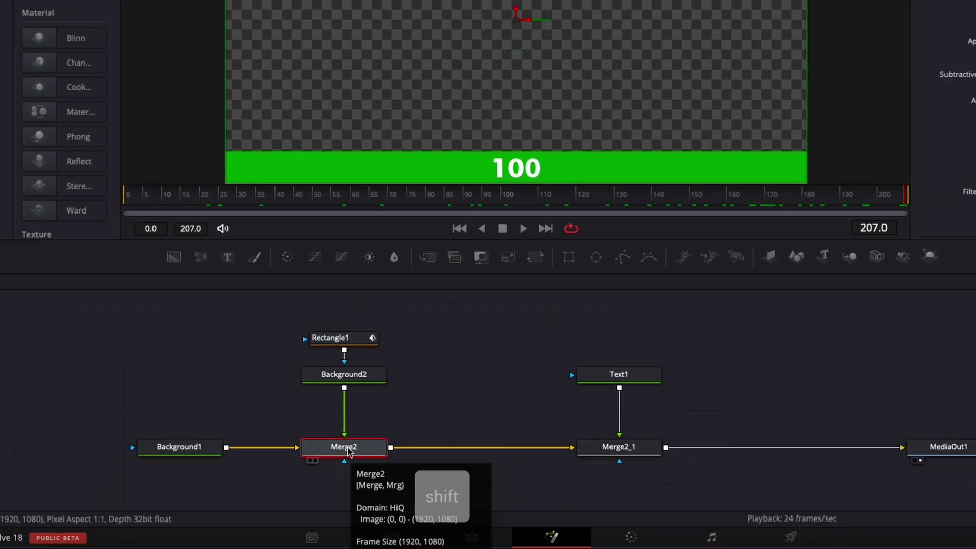
Step: Insert a Glow1 node after Merge2 so the green bar glows
key("shift+space")
type("g")
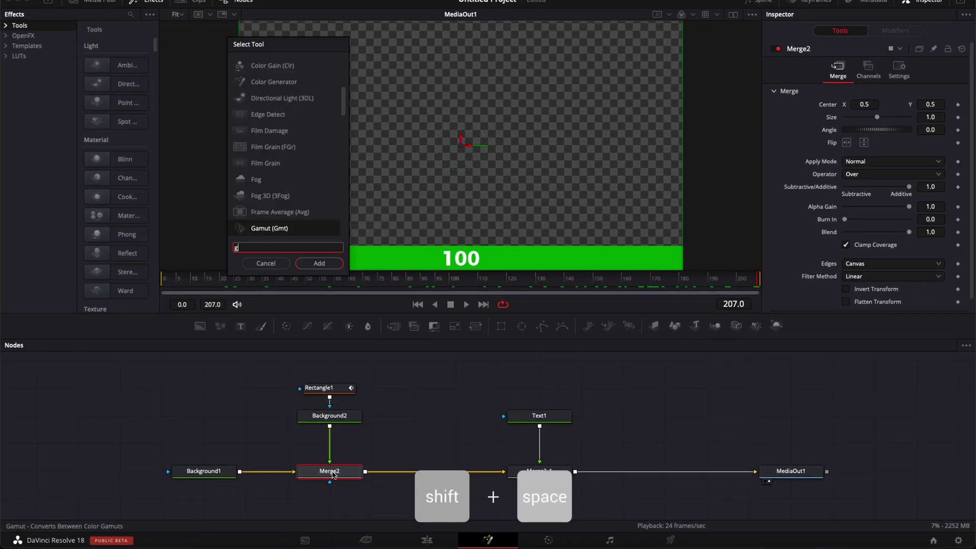
type("low")
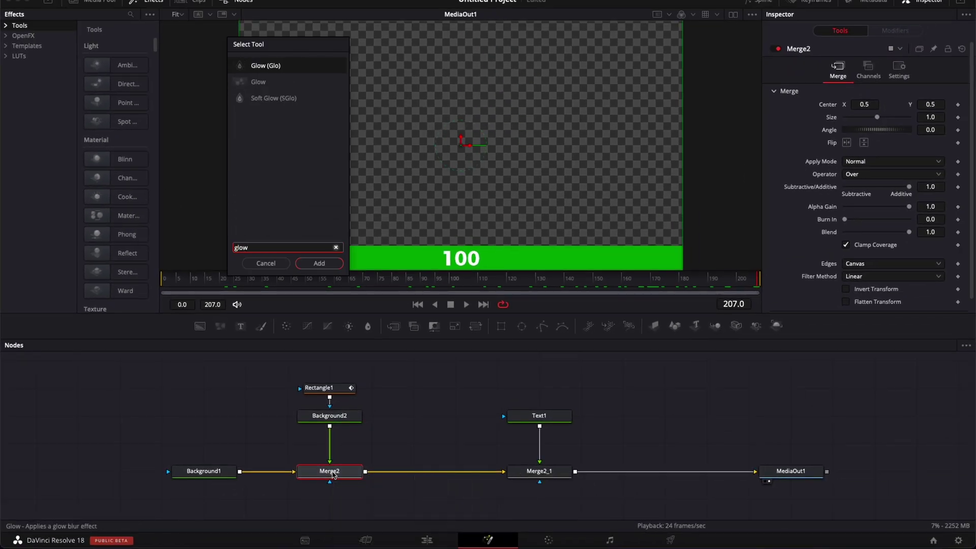
key("Return")
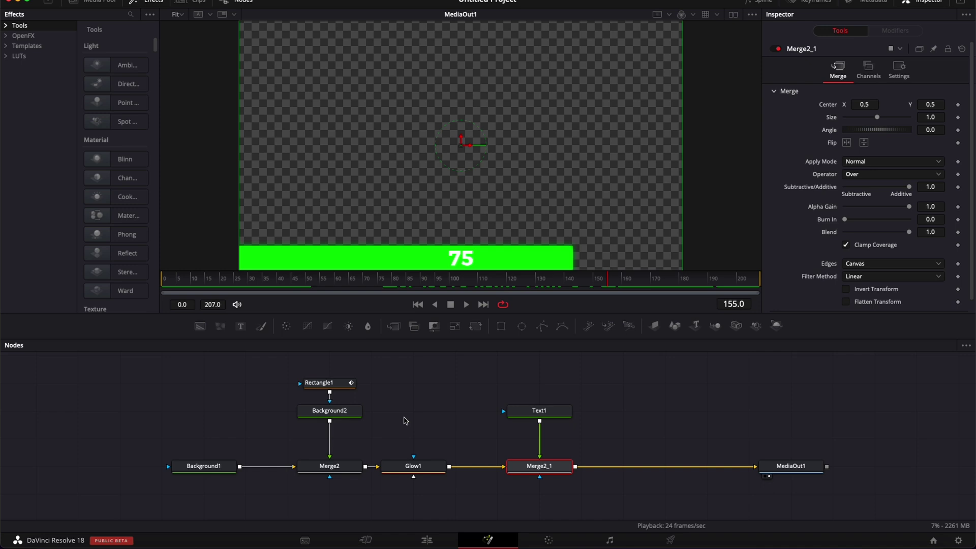
key("shift+space")
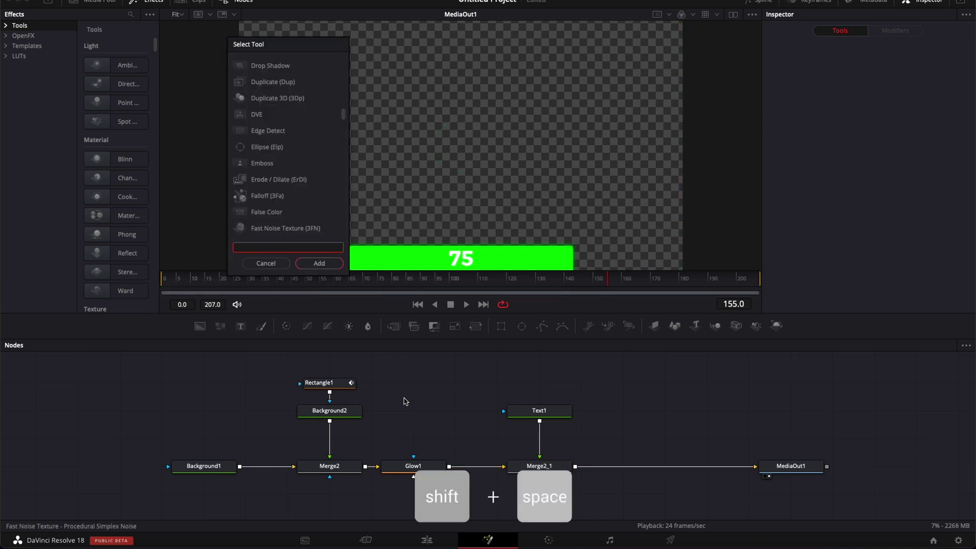
Step: Add a FastNoise node and connect it as Glow1's mask
type("fast")
key("Down")
key("Return")
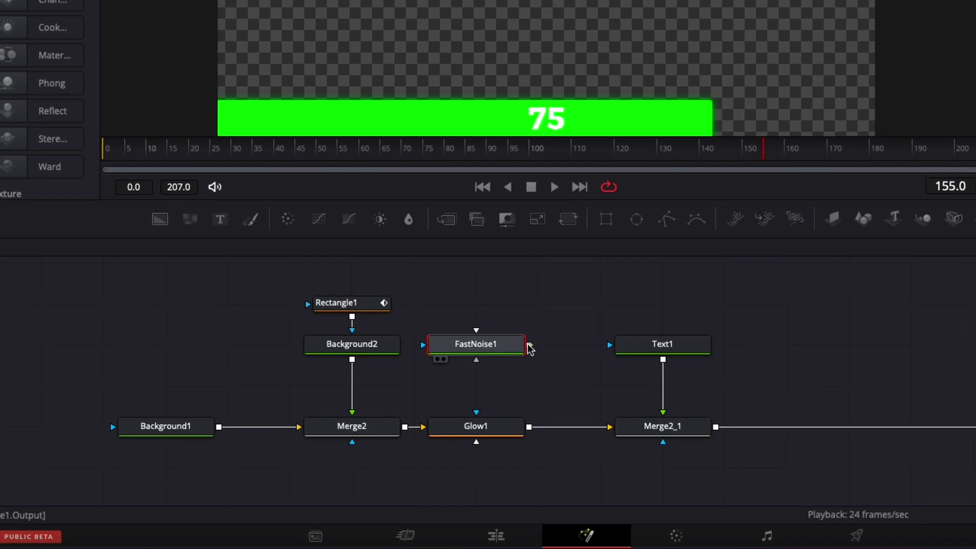
left_click_drag(530, 347, 467, 430)
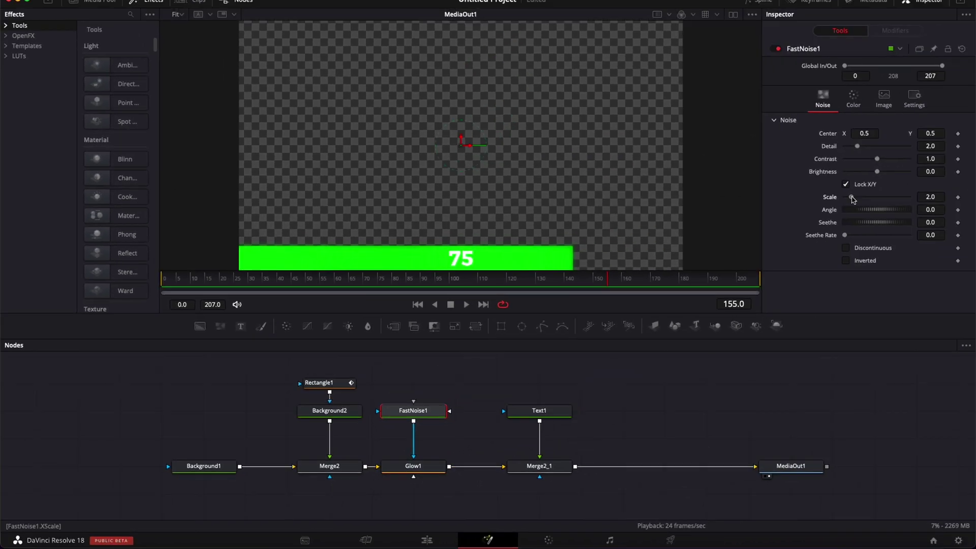
Step: Set the noise to Scale 15.59, Detail 7.95, Seethe Rate 0.063, and preview from the start
left_click_drag(852, 198, 893, 198)
left_click_drag(858, 146, 874, 148)
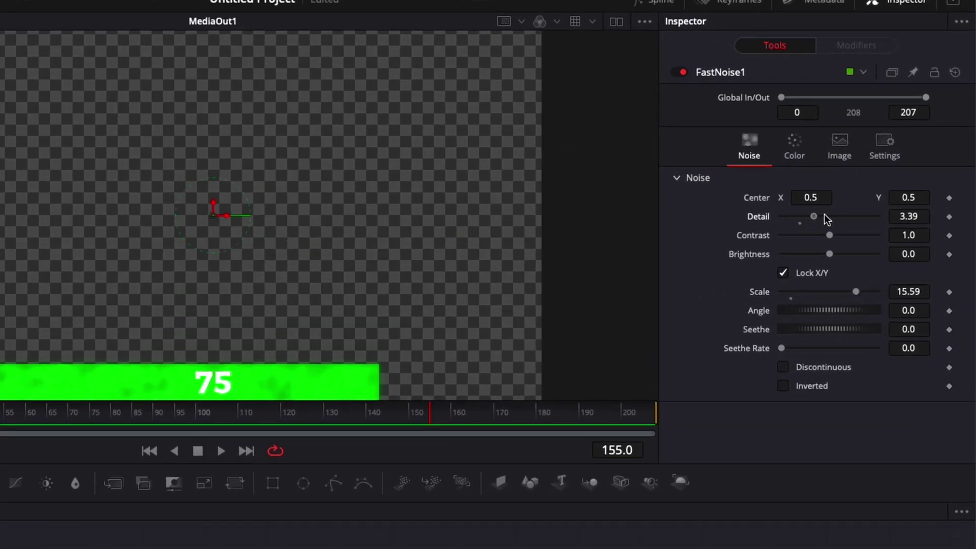
left_click_drag(827, 219, 859, 218)
left_click_drag(783, 348, 792, 352)
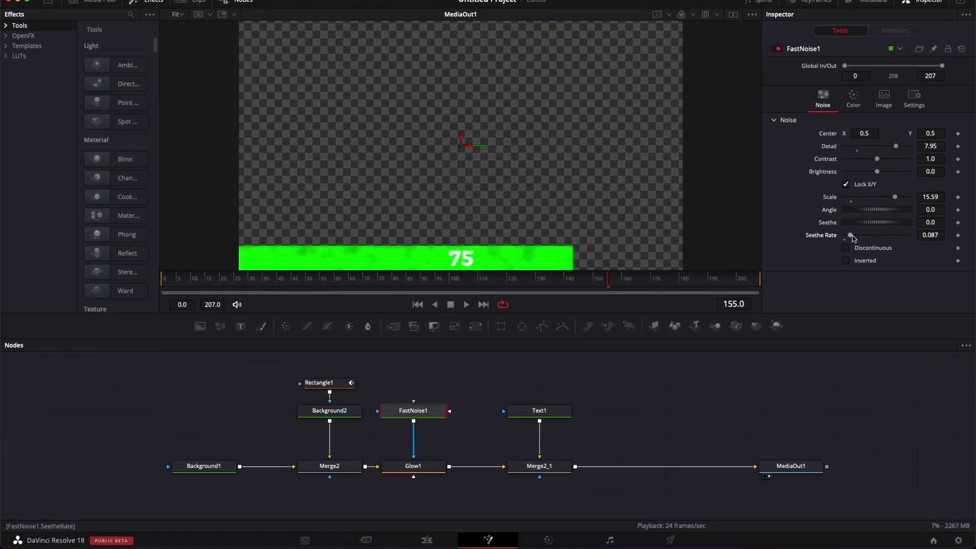
left_click(161, 276)
key("space")
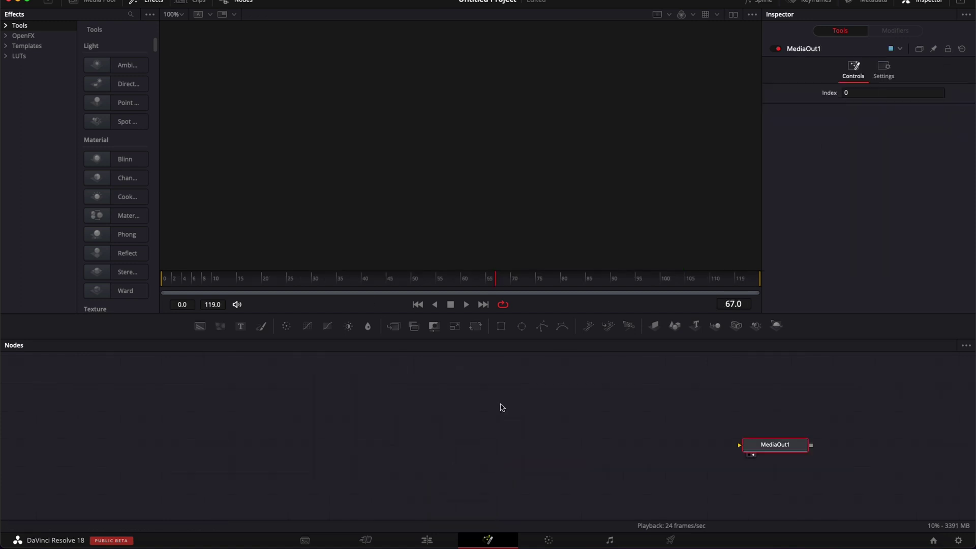
Step: Add Background1 at Alpha 0 and merge a new Background2 over it into MediaOut1
left_click_drag(199, 327, 186, 456)
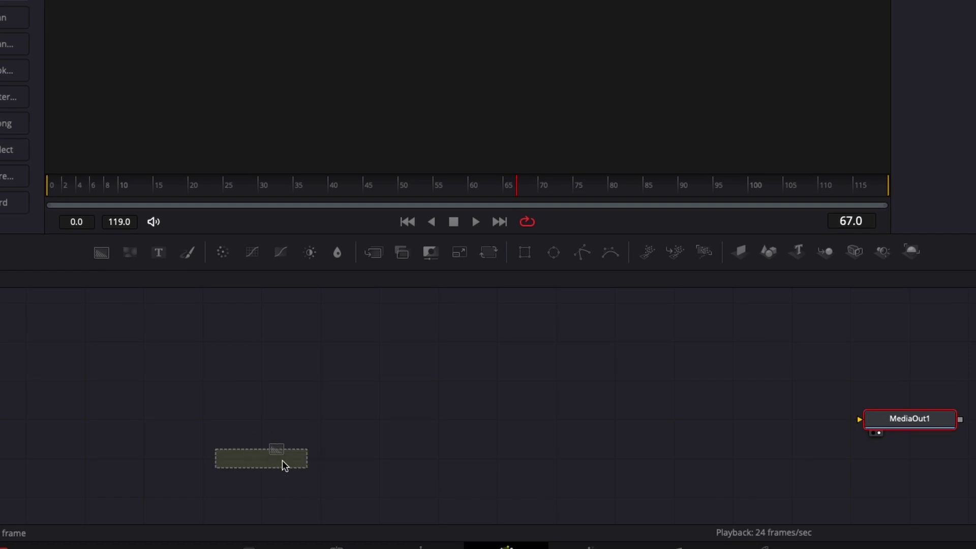
left_click_drag(79, 430, 81, 428)
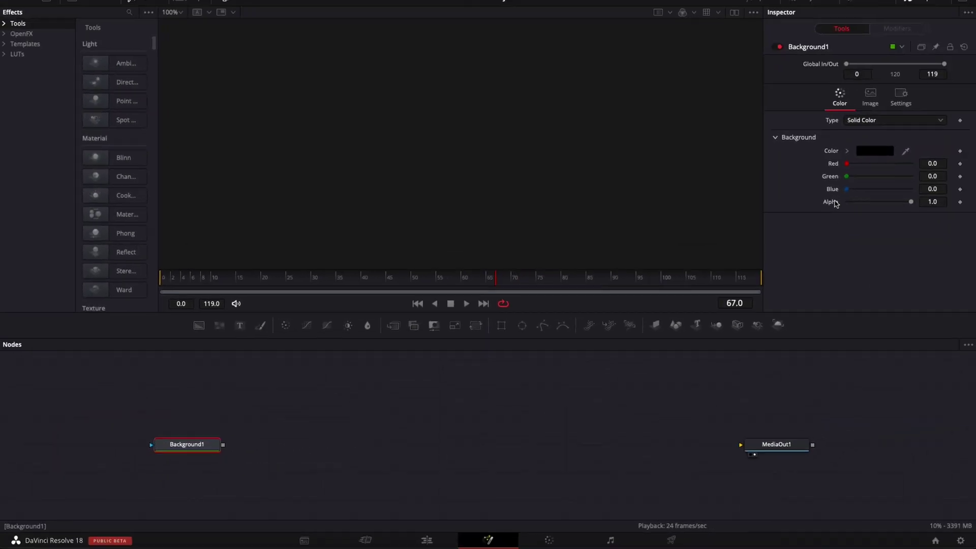
left_click_drag(910, 203, 805, 200)
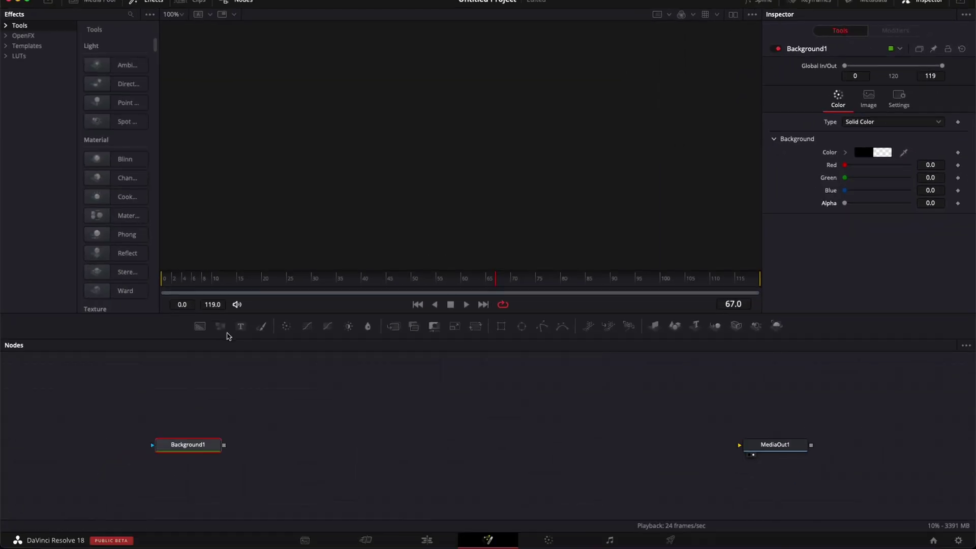
left_click_drag(200, 327, 323, 385)
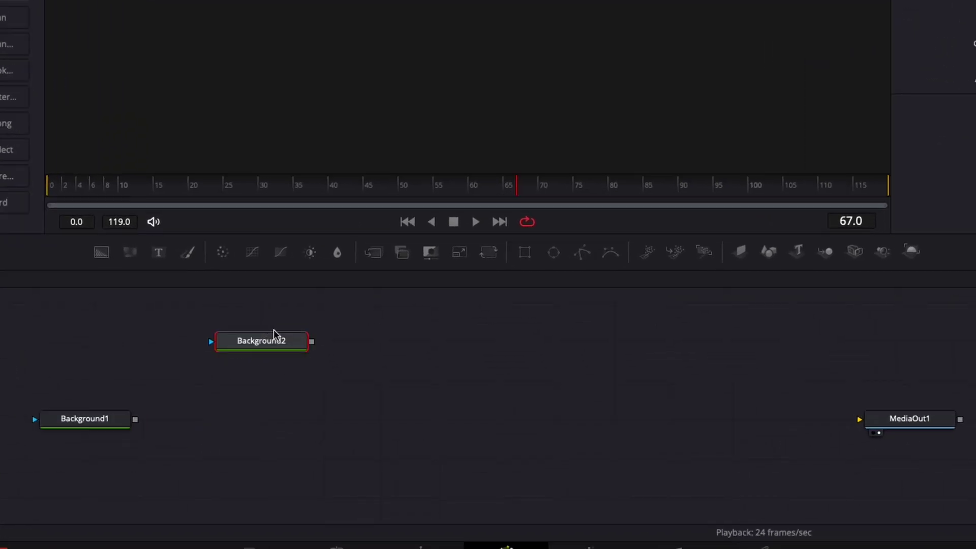
left_click_drag(312, 341, 135, 421)
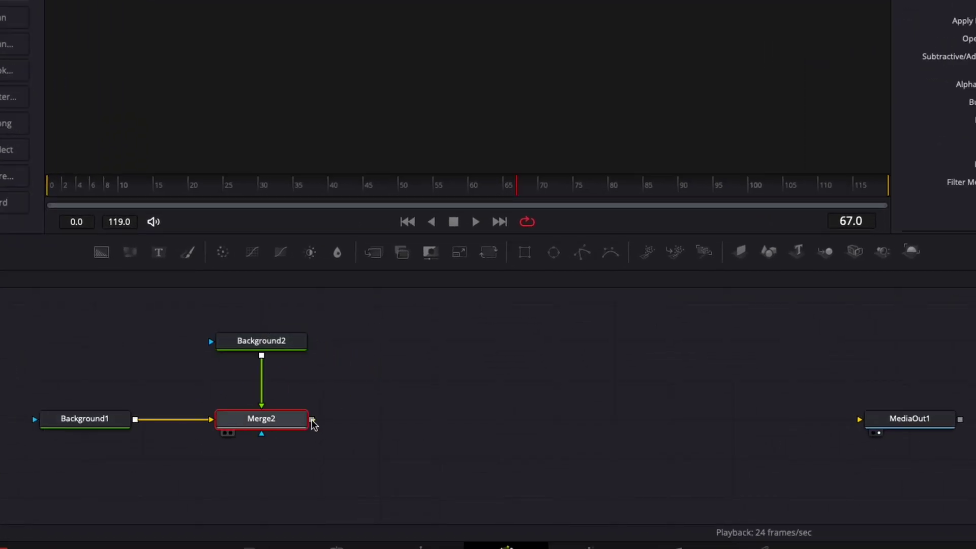
left_click_drag(312, 424, 918, 426)
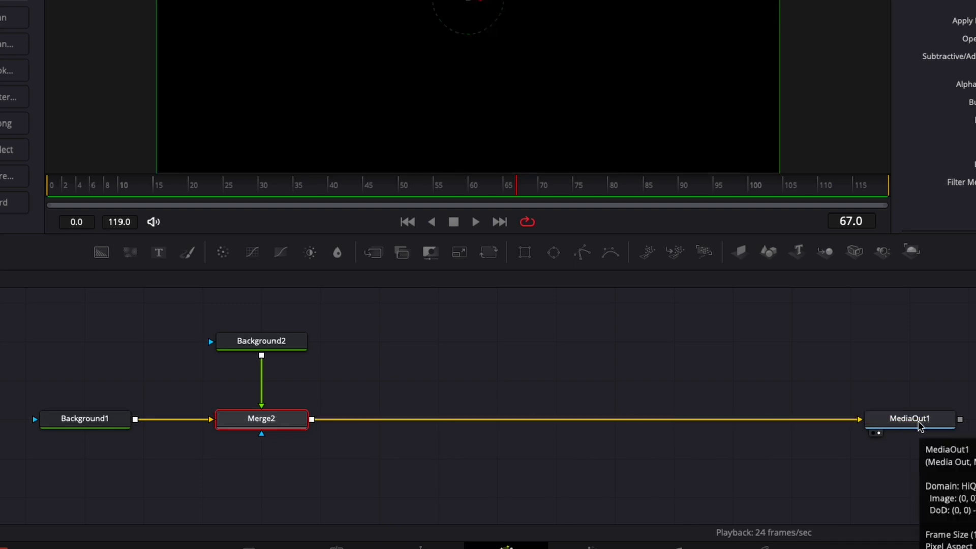
Step: Set Background2's colour to white
left_click(262, 345)
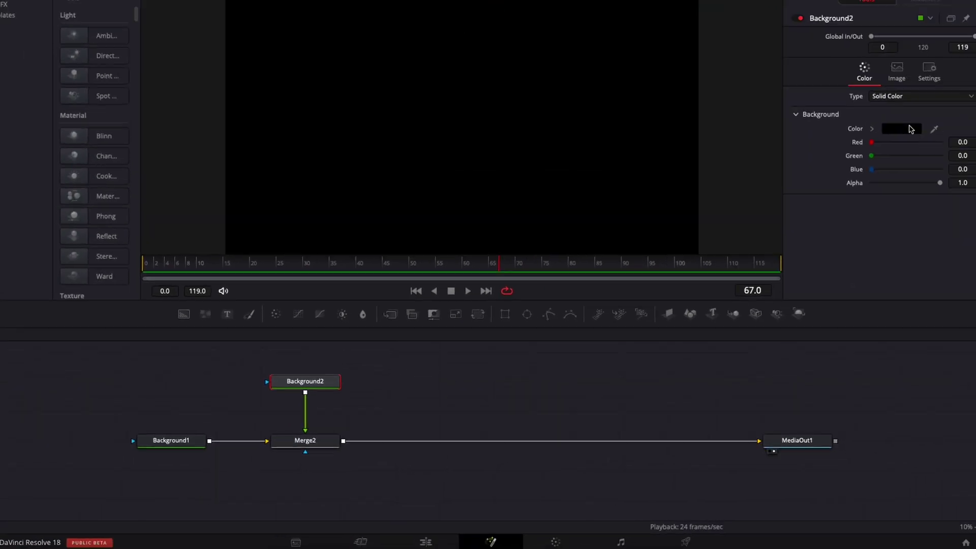
left_click(839, 127)
left_click_drag(183, 248, 36, 252)
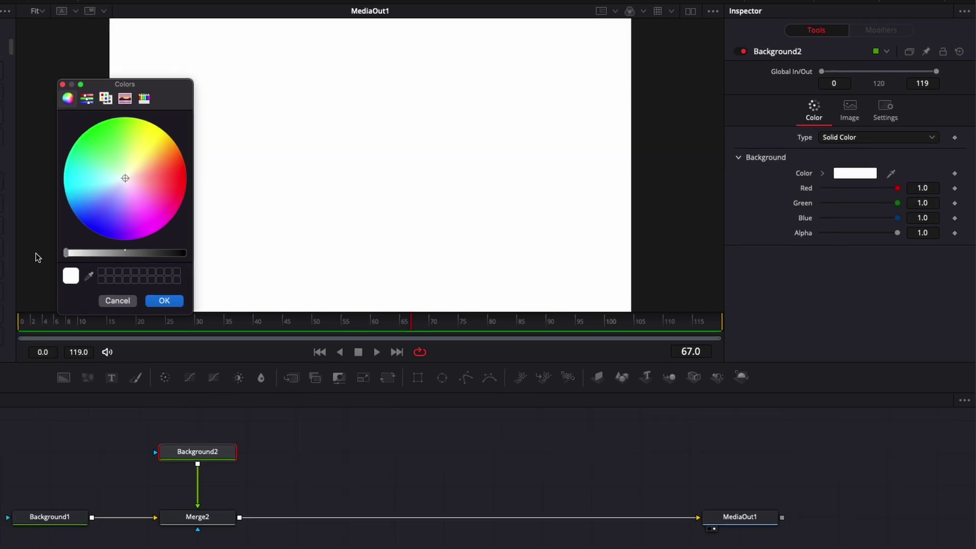
left_click(185, 293)
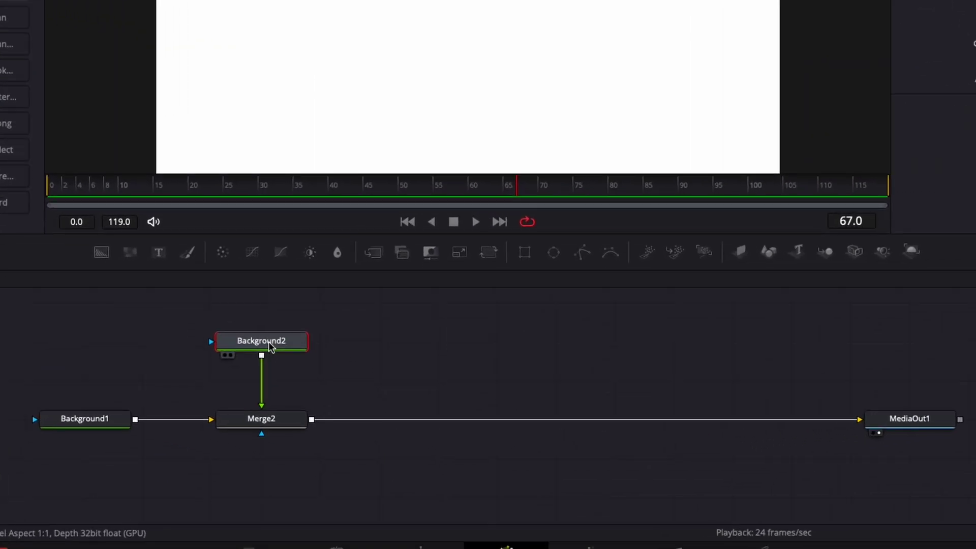
Step: Mask Background2 with Ellipse1 and link its Width to Height by expression (both 0.331)
left_click(553, 253)
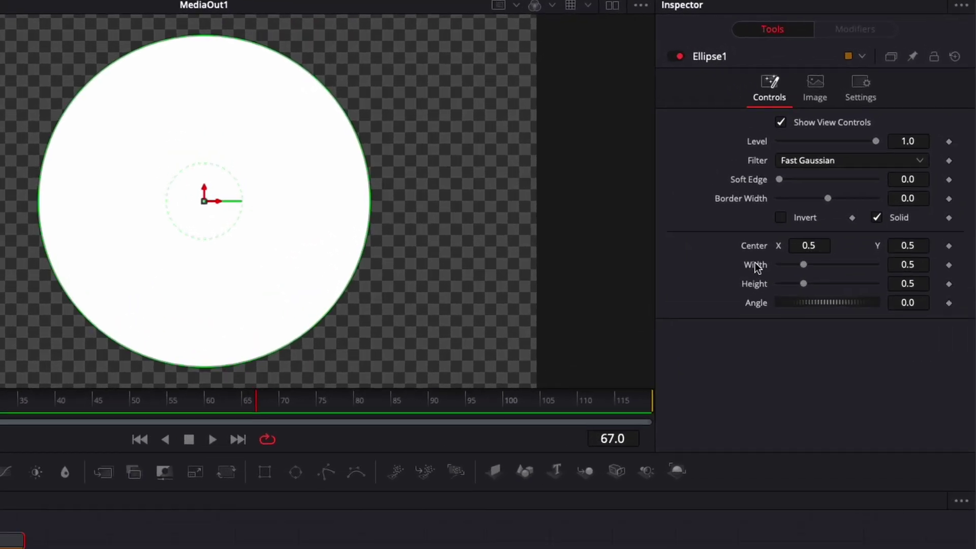
right_click(830, 188)
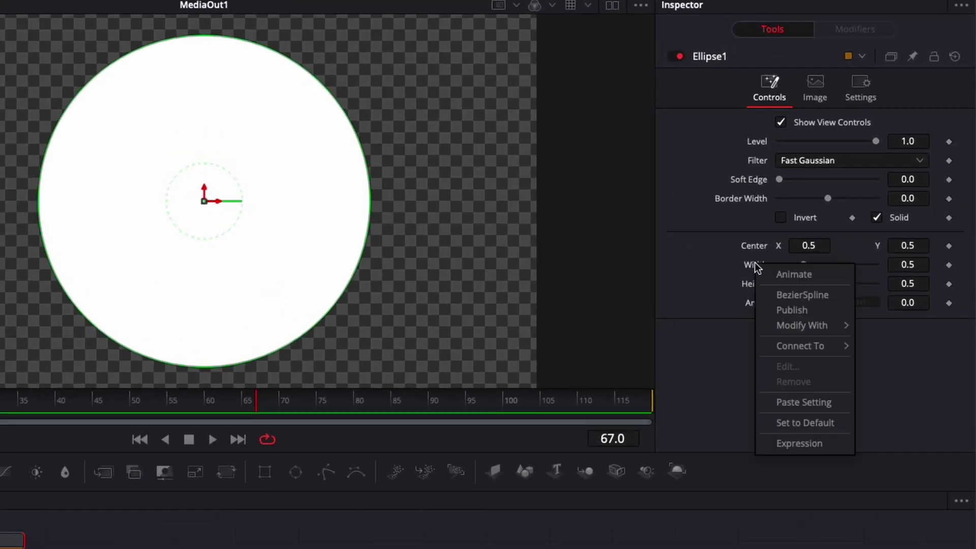
left_click(798, 443)
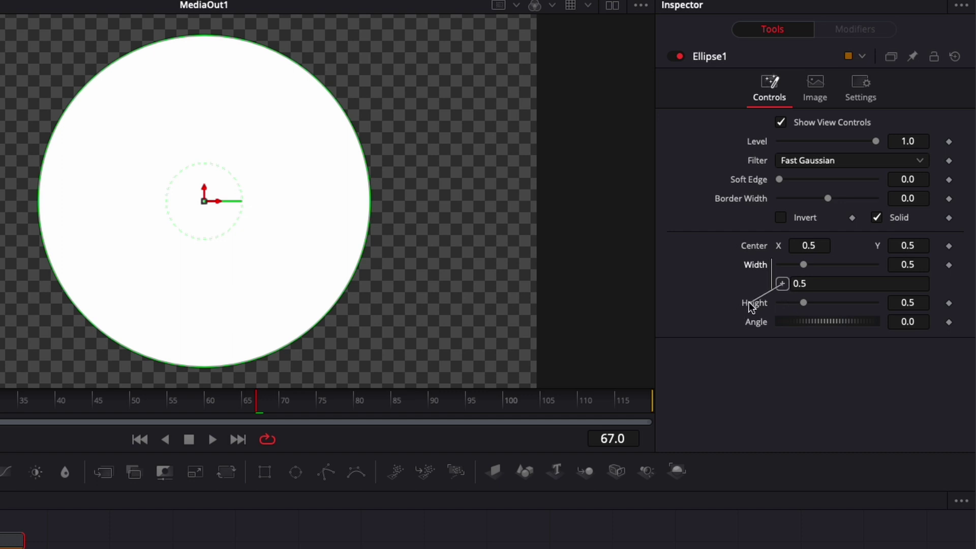
left_click_drag(751, 307, 796, 309)
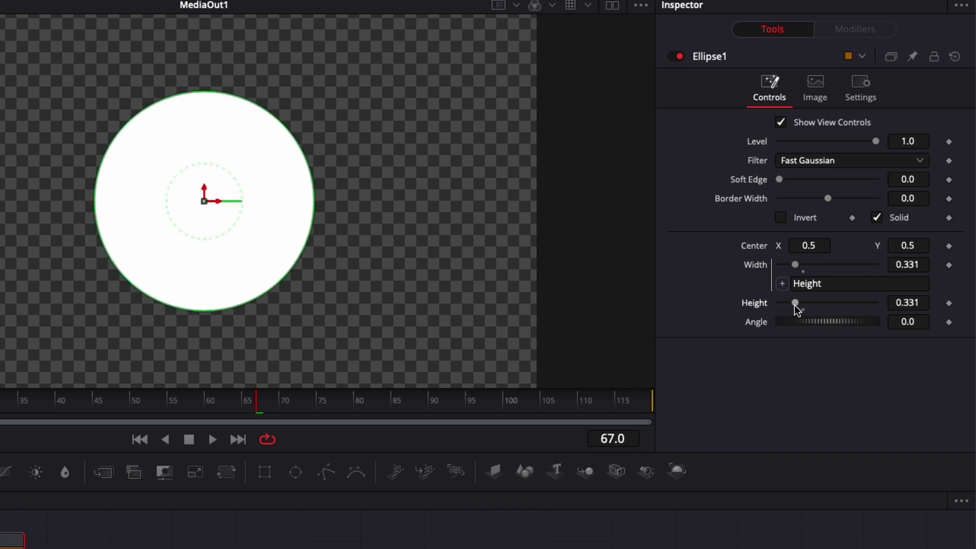
Step: Make Ellipse1 an unfilled ring: border width 0.013, size 0.205, position 0.25, length 1.0
left_click(877, 219)
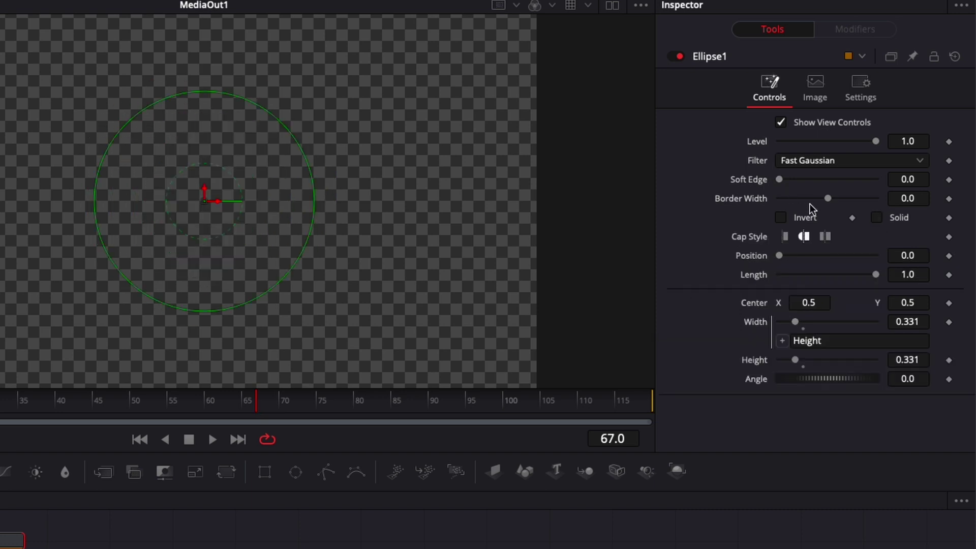
left_click_drag(829, 201, 831, 199)
left_click_drag(795, 361, 789, 361)
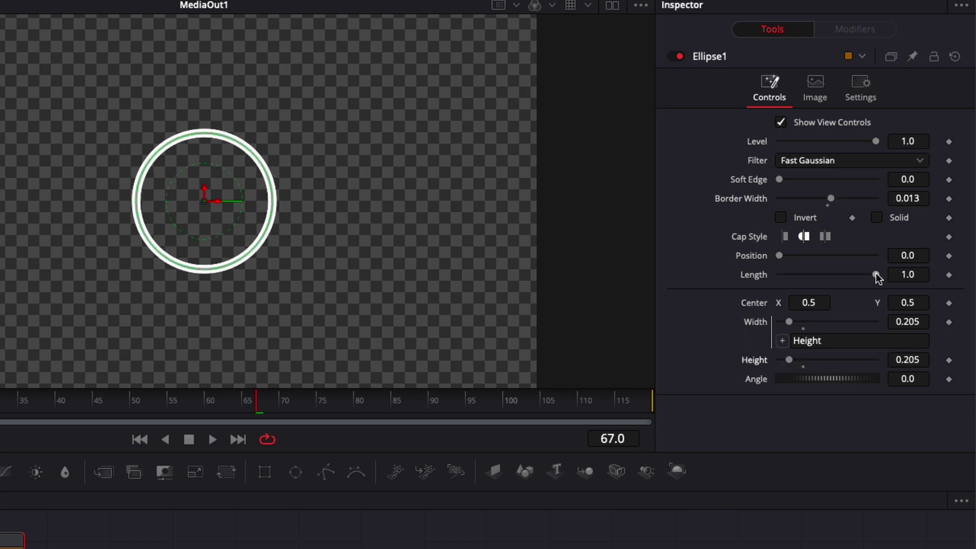
mouse_move(878, 276)
left_mouse_down()
mouse_move(781, 277)
mouse_move(877, 277)
mouse_move(850, 277)
left_mouse_up()
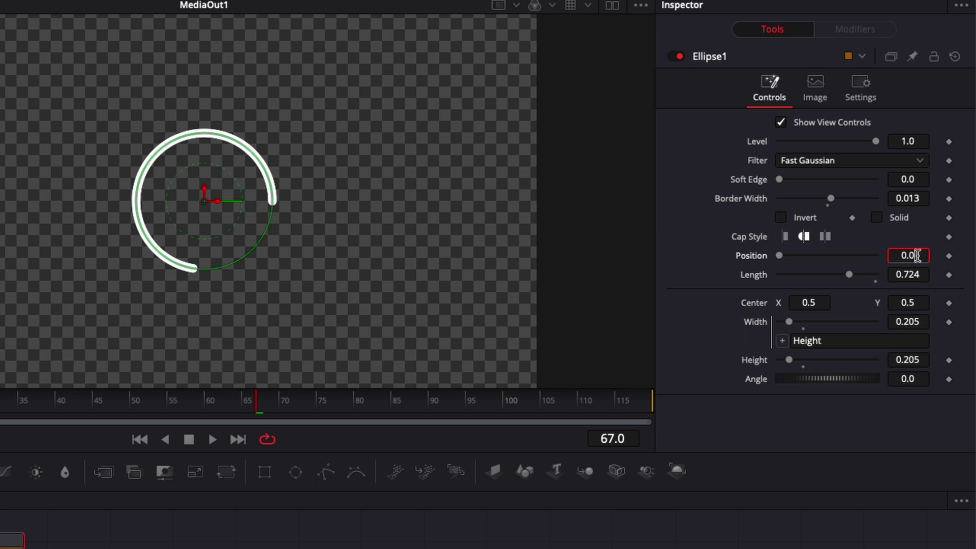
key("Tab")
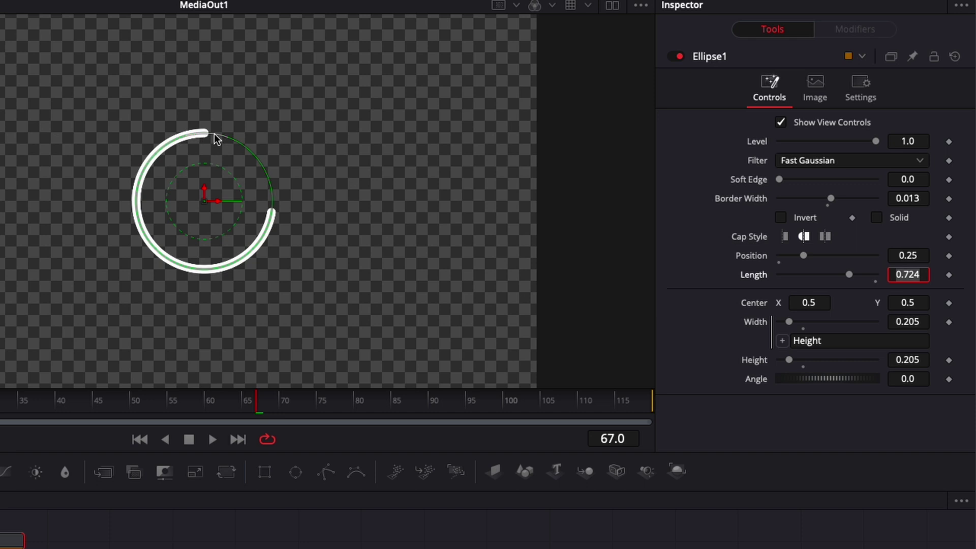
left_click_drag(850, 276, 901, 289)
Step: Drive the ring's Length with a Duration Anim Curve, preview it, and add a merged Text1 layer
right_click(747, 278)
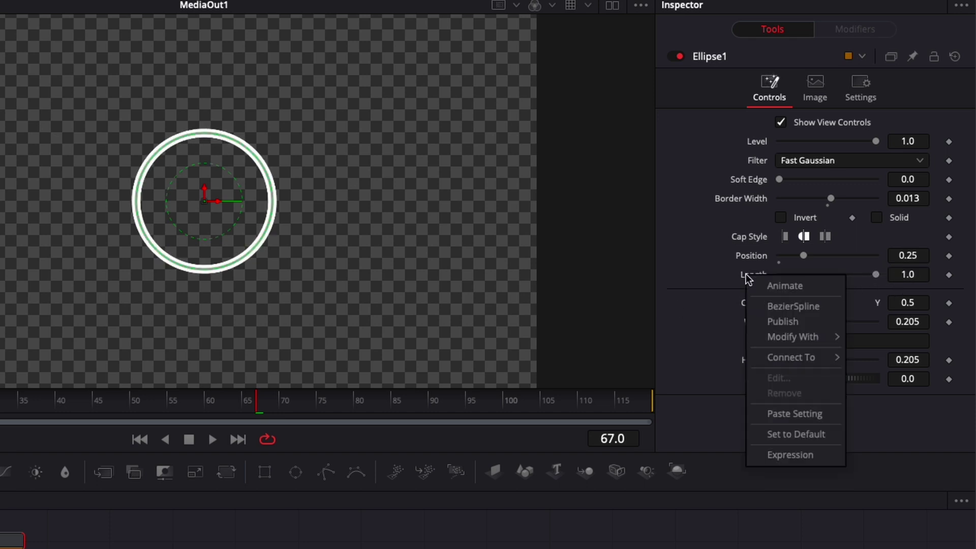
mouse_move(802, 342)
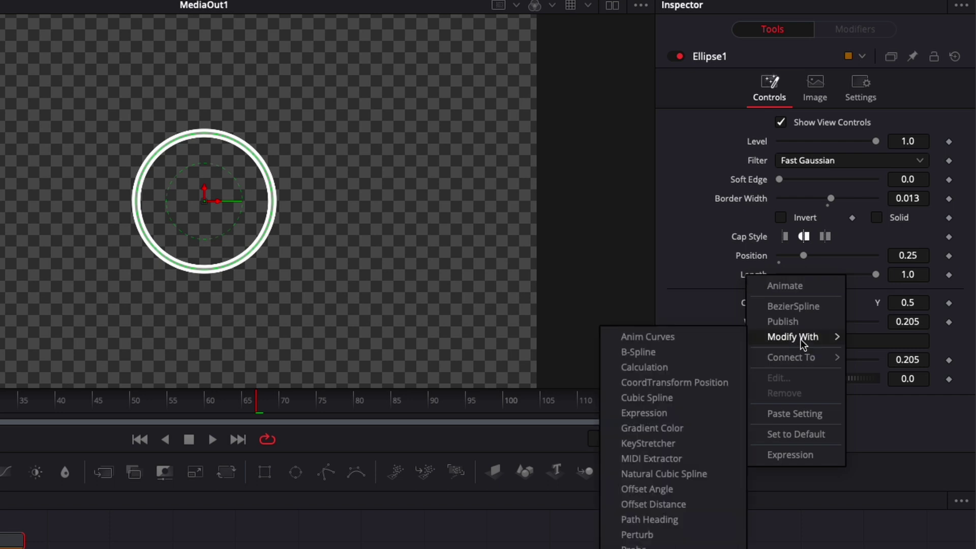
left_click(672, 336)
left_click(844, 29)
left_click(801, 141)
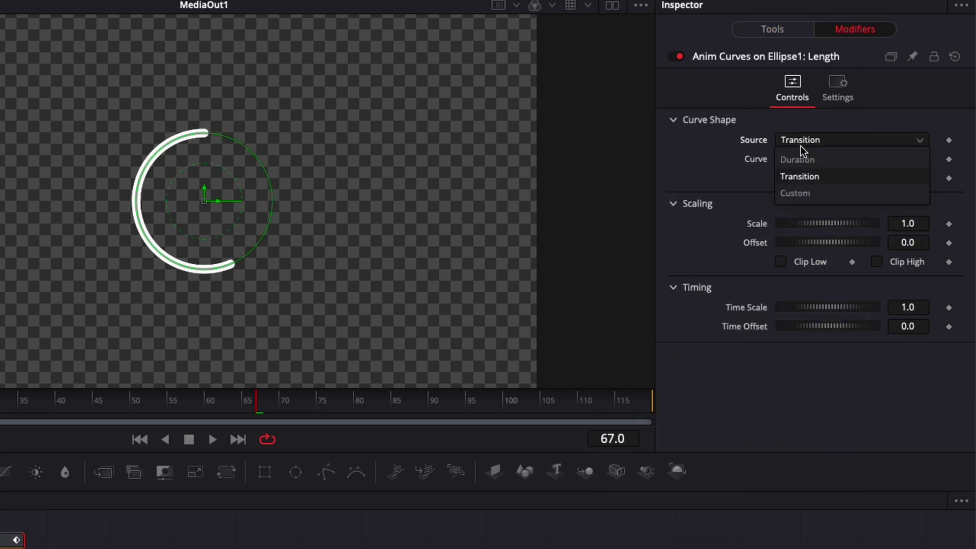
left_click(798, 159)
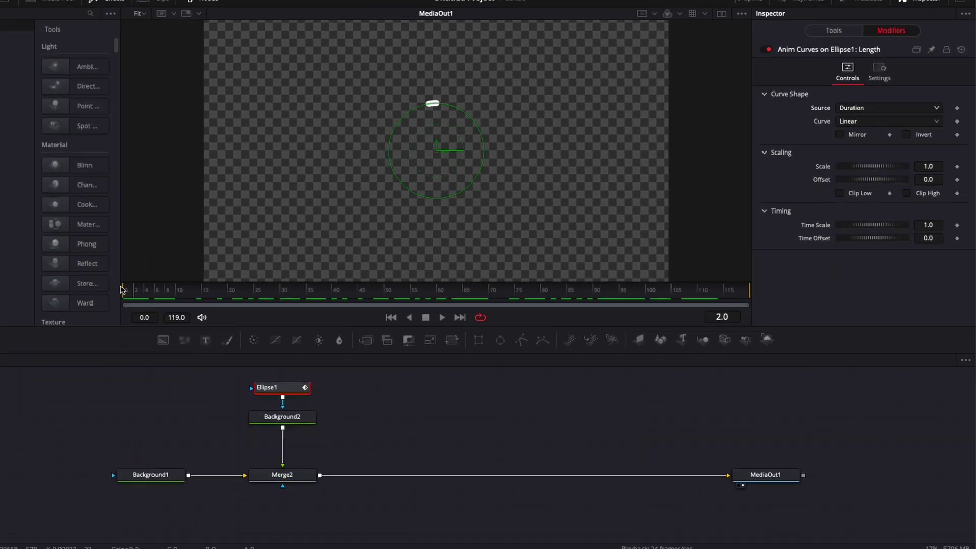
left_click_drag(174, 278, 709, 272)
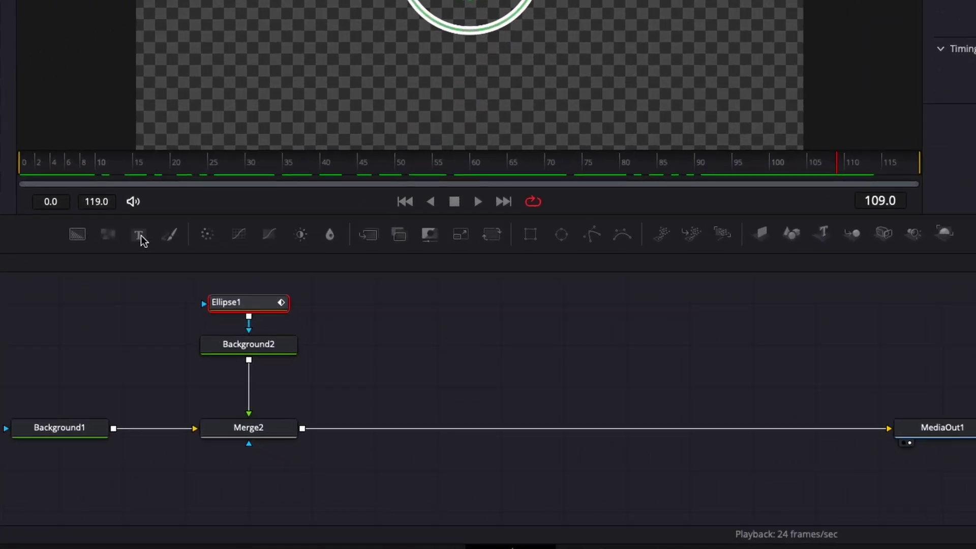
left_click_drag(141, 235, 302, 430)
Step: Set Text1's content to the expression ceil(time/comp.RenderEnd*100), removing the Progress prefix
left_click(438, 344)
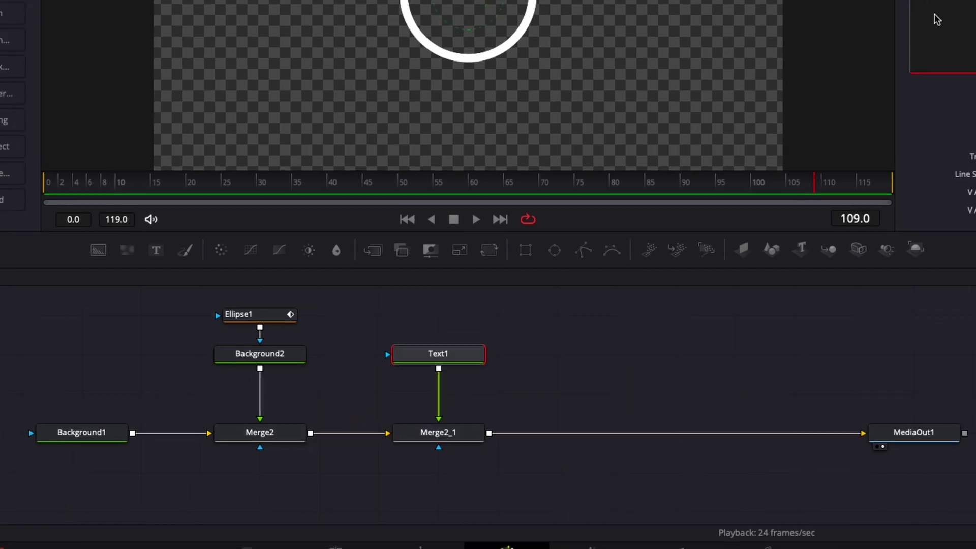
right_click(810, 152)
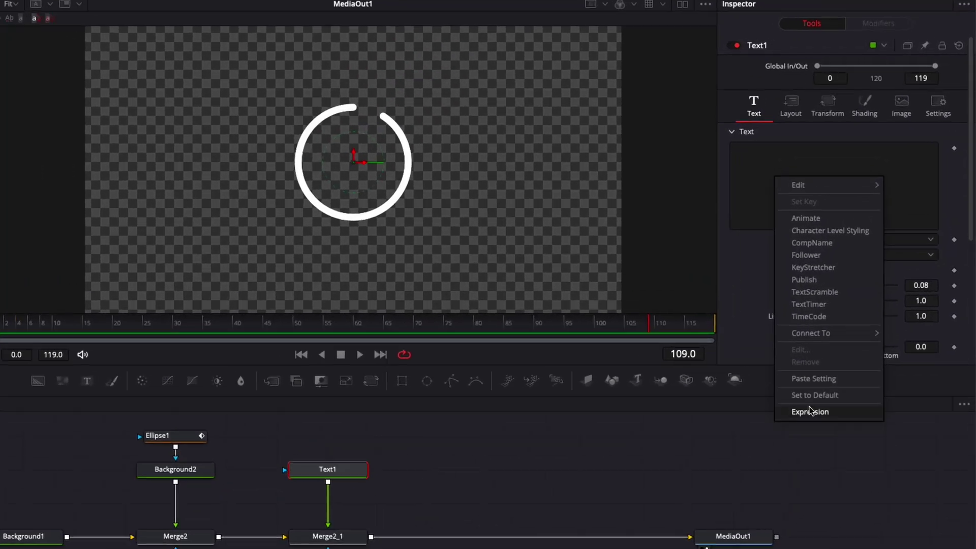
left_click(810, 411)
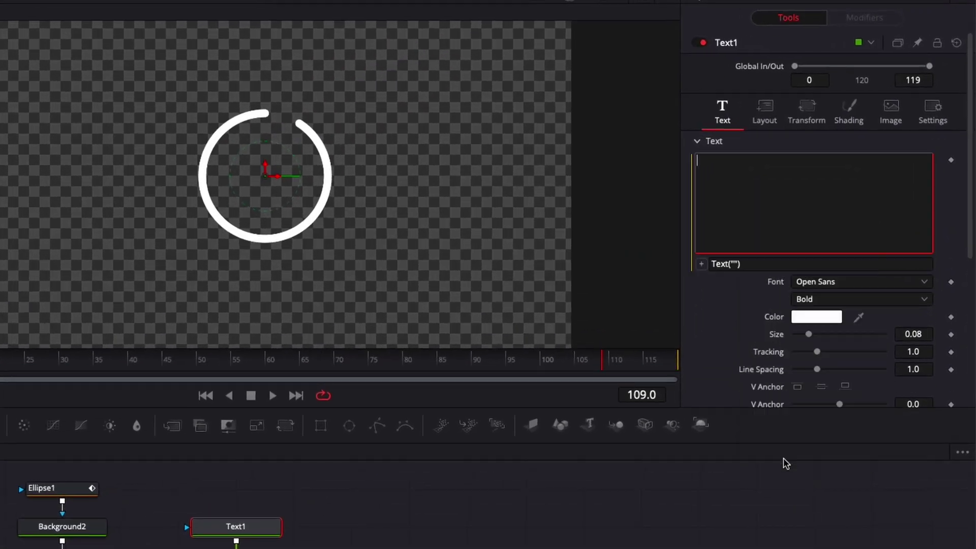
left_click(745, 265)
left_click_drag(745, 264, 699, 260)
type("\"Progress: \" .. ceil(time/comp.RenderEnd*100) .. \"%\"")
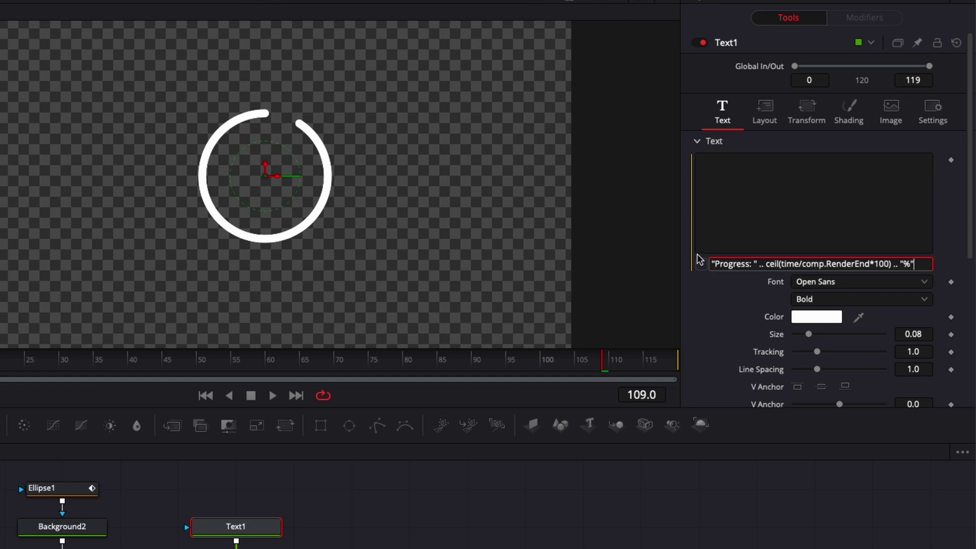
left_click_drag(756, 262, 690, 262)
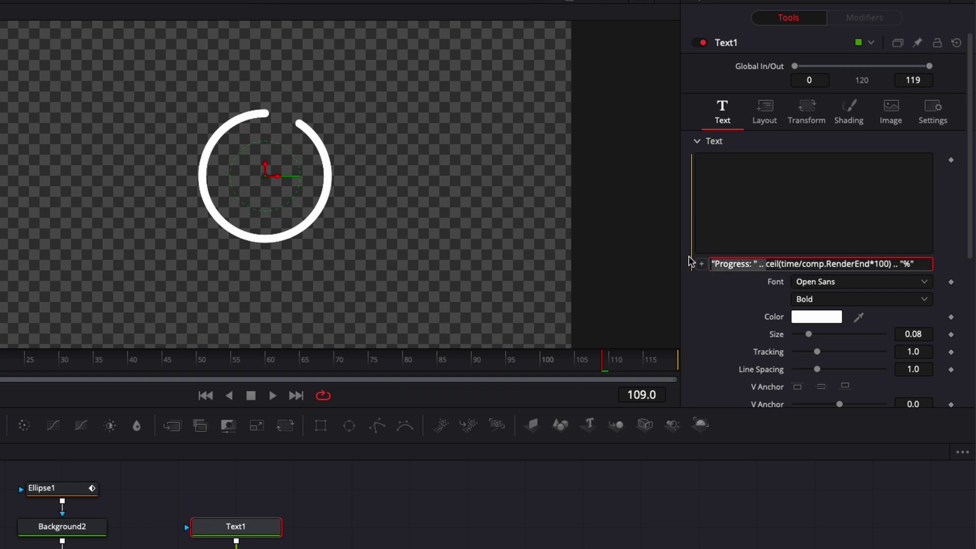
key("BackSpace")
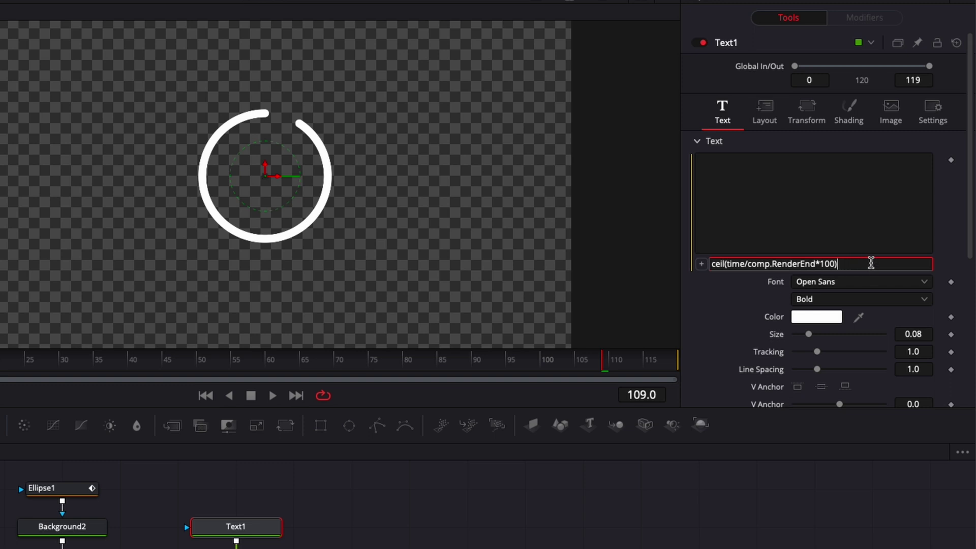
Step: Set the font to Montserrat Bold and play the counter animation
left_click(833, 283)
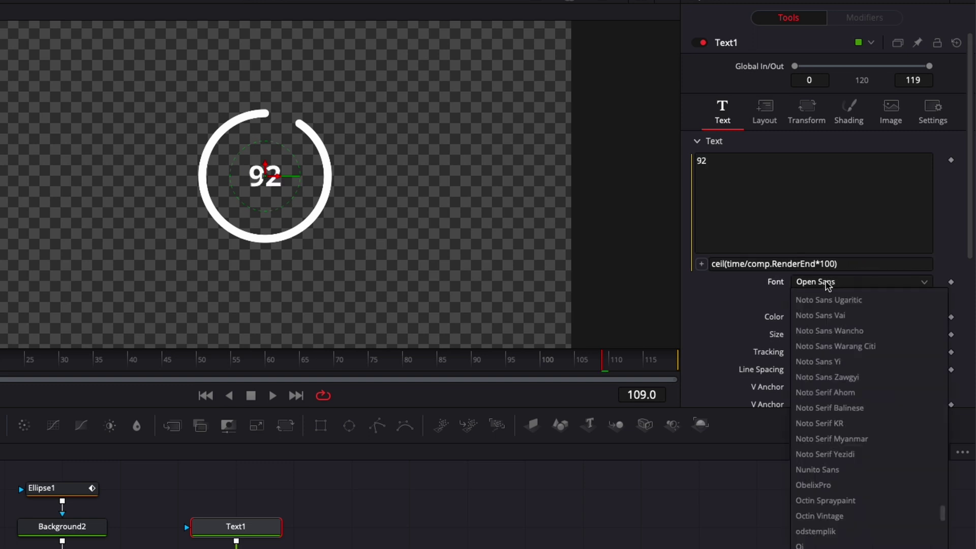
scroll(827, 283, "up", 10)
scroll(828, 283, "down", 2)
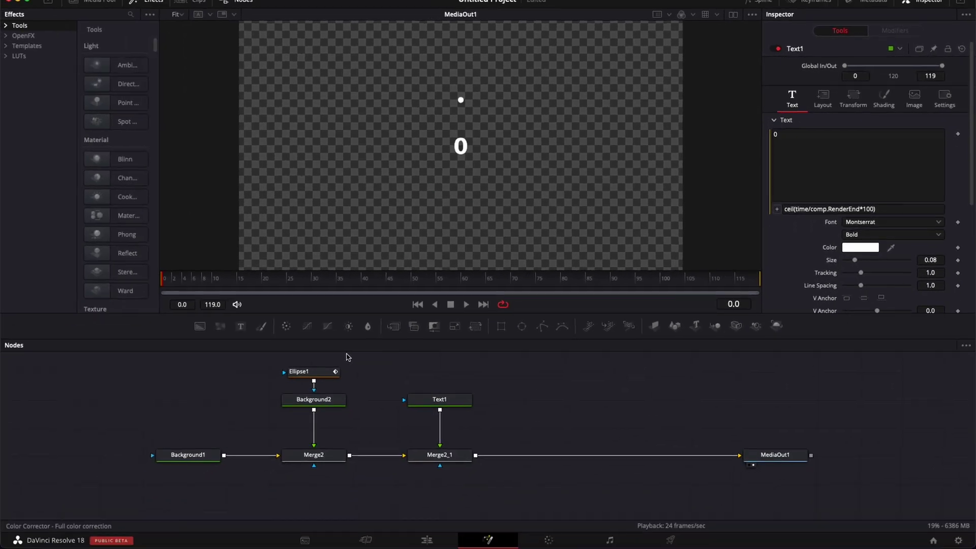
key("space")
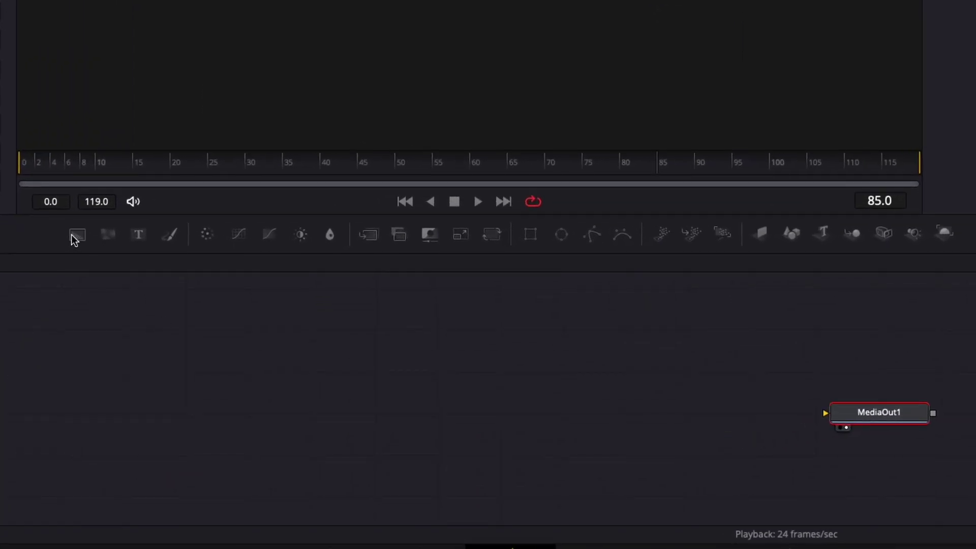
Step: Add Background1 at Alpha 0 and merge a Background2 over it into MediaOut1
left_click_drag(76, 239, 44, 414)
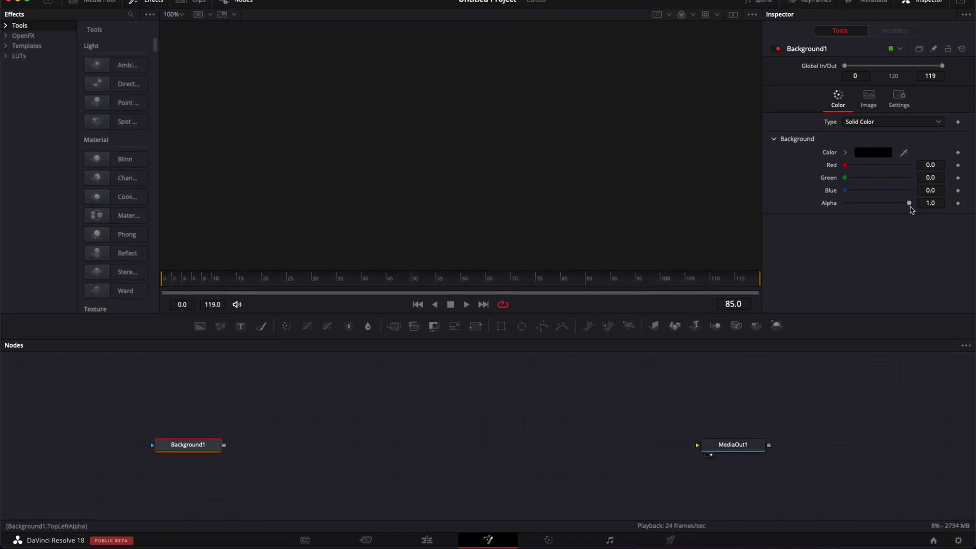
left_click_drag(909, 205, 842, 205)
left_click_drag(203, 328, 220, 443)
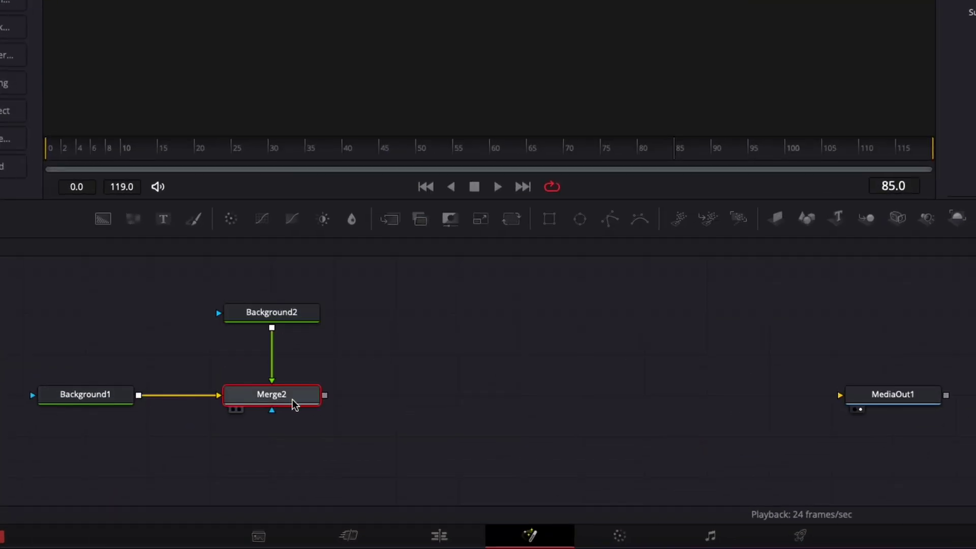
left_click_drag(326, 396, 864, 401)
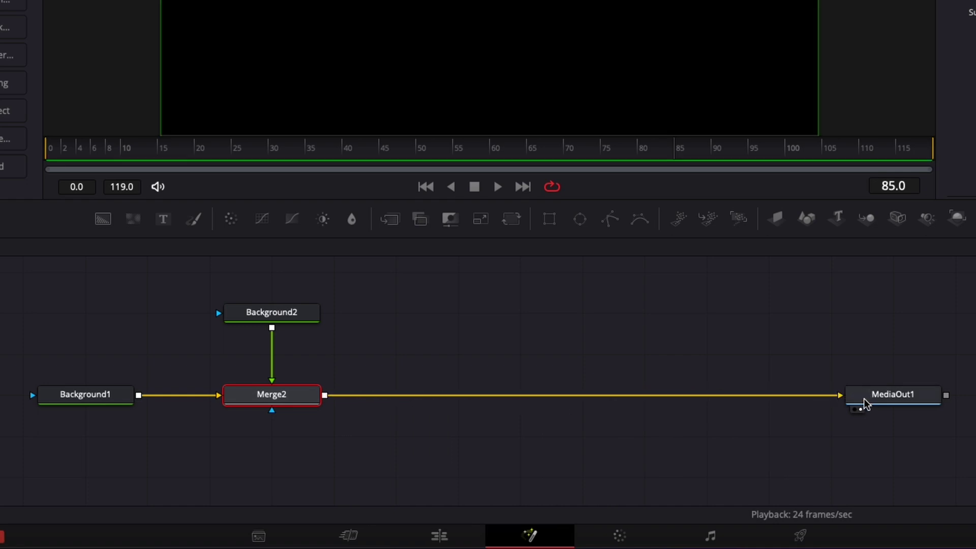
Step: Colour Background2 red from the palette and add a Rectangle mask to it
left_click(251, 314)
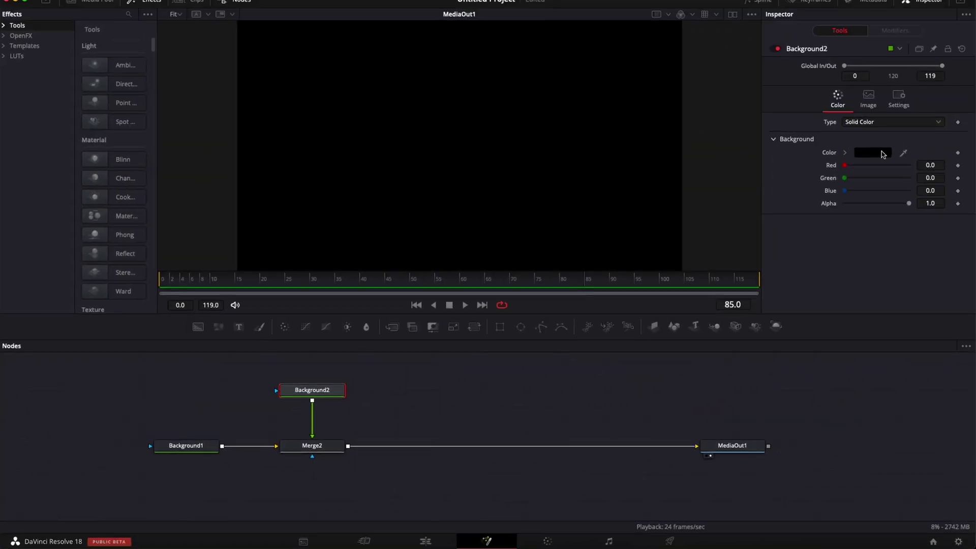
left_click(882, 154)
left_click(218, 89)
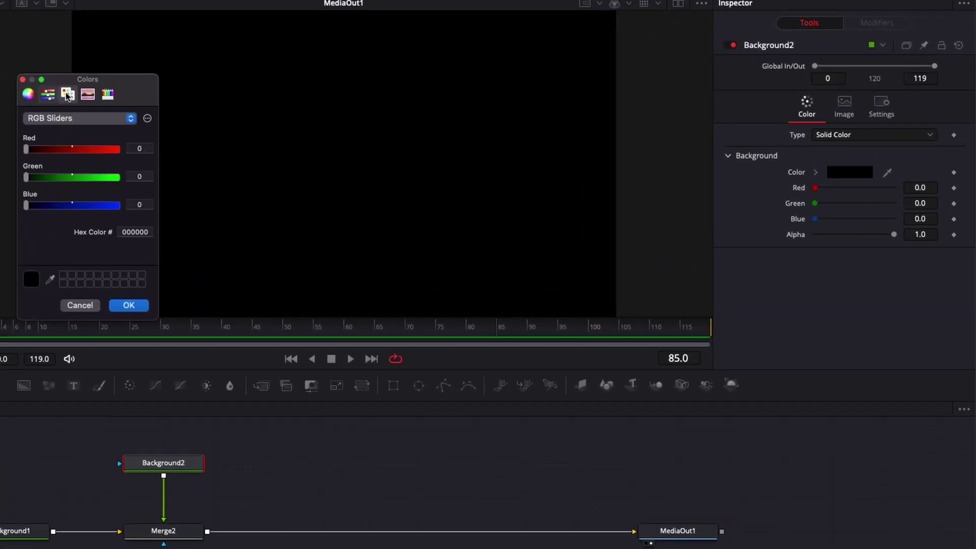
left_click(67, 94)
left_click(51, 262)
left_click(129, 305)
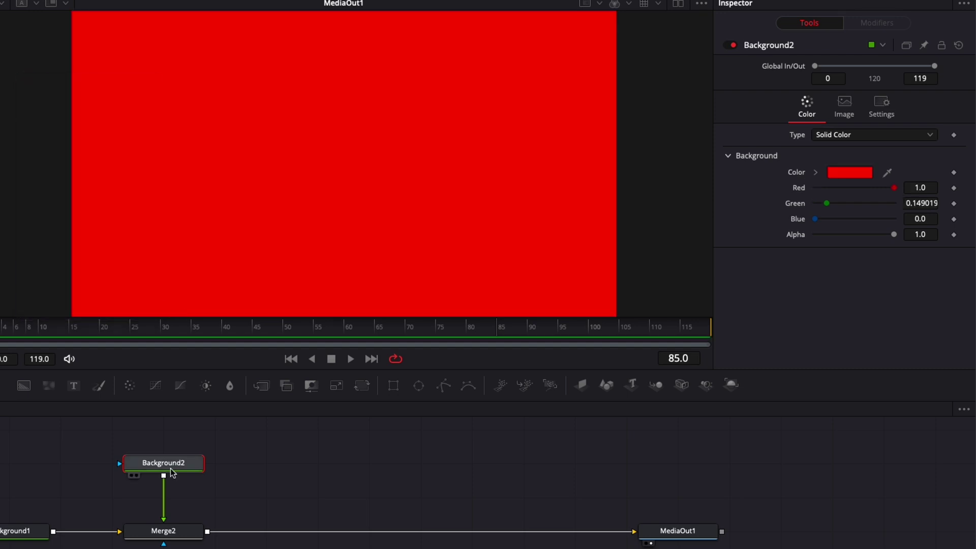
left_click(393, 386)
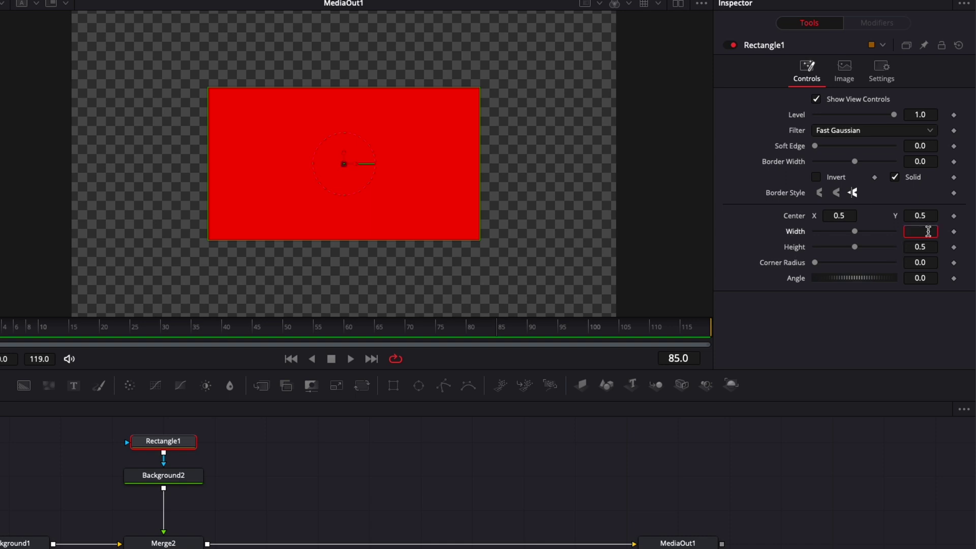
Step: Make Rectangle1 a 1×1 unfilled outline with border width 0.035 and position 0.412
type("1")
key("Tab")
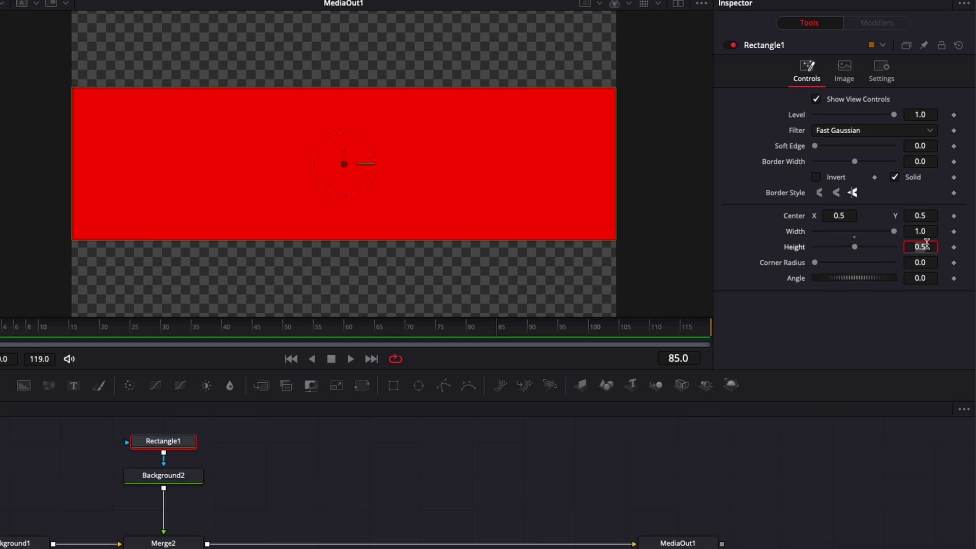
type("1")
key("Tab")
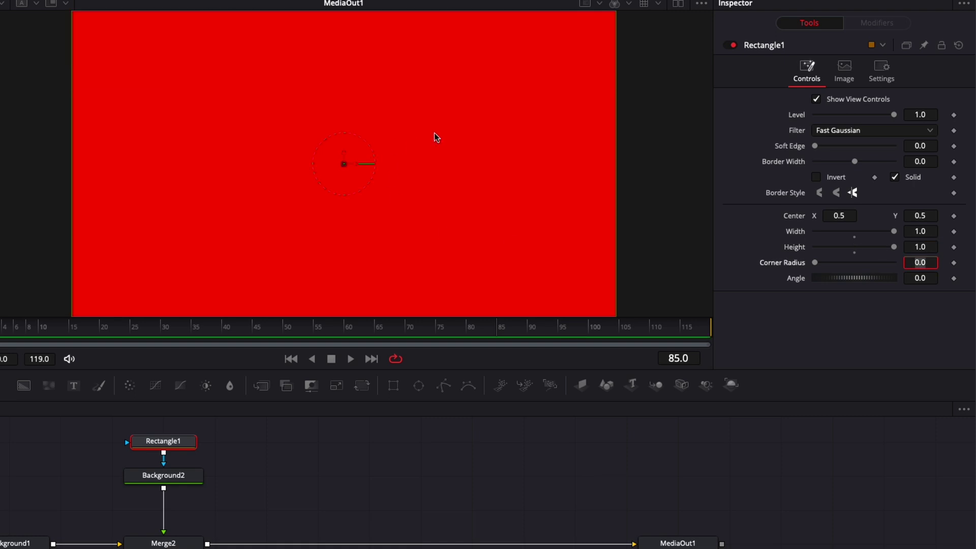
left_click(894, 178)
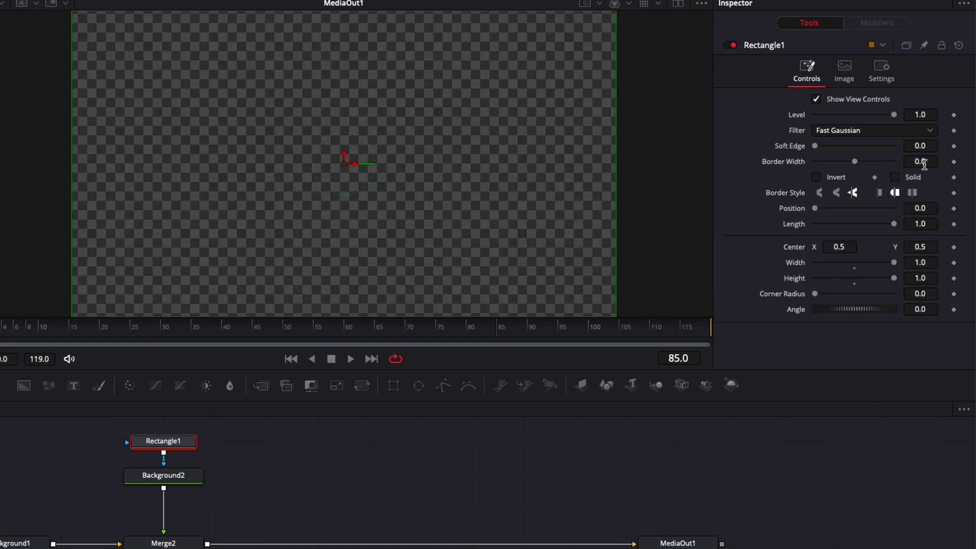
left_click_drag(854, 163, 861, 164)
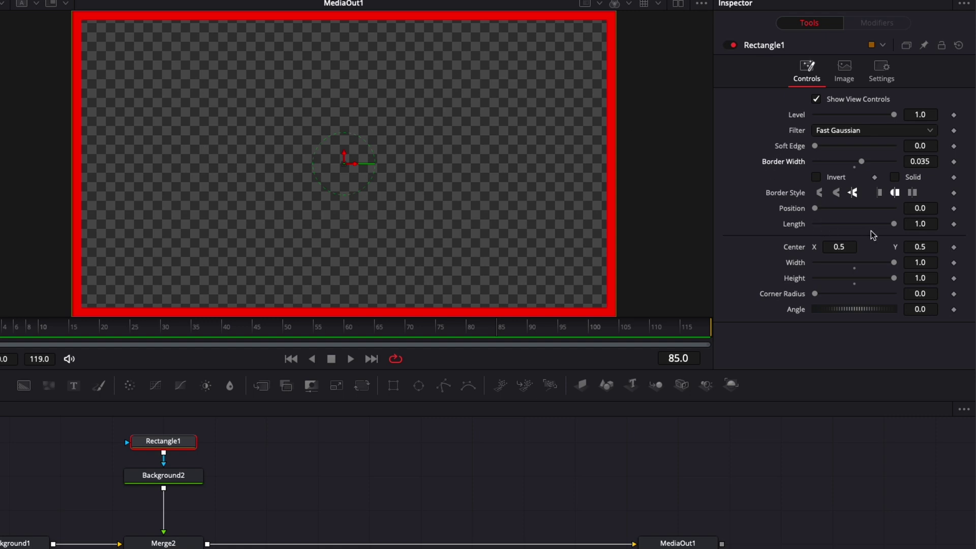
left_click_drag(894, 224, 850, 224)
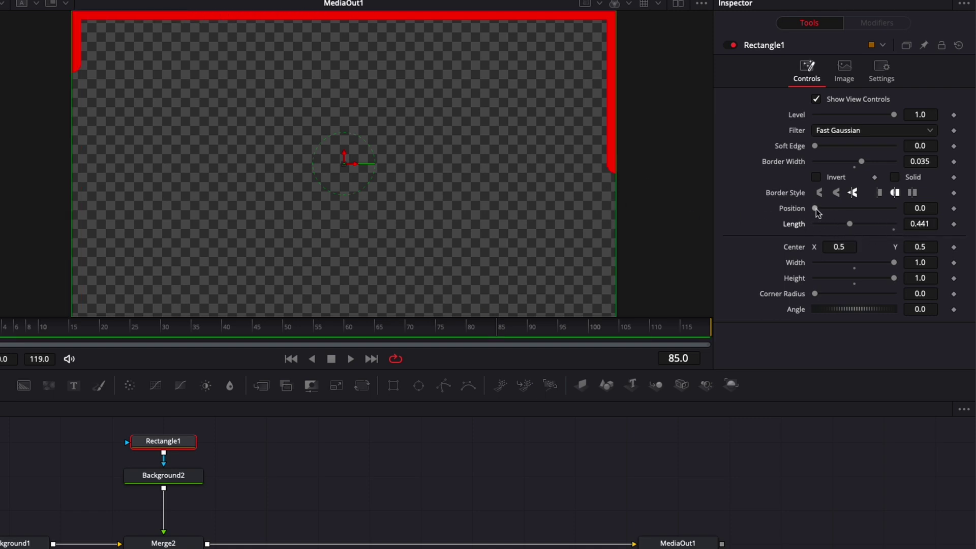
left_click_drag(816, 209, 791, 243)
Step: Reset Length to 1.0, drive it with a Duration Anim Curve, and play the clip
double_click(796, 226)
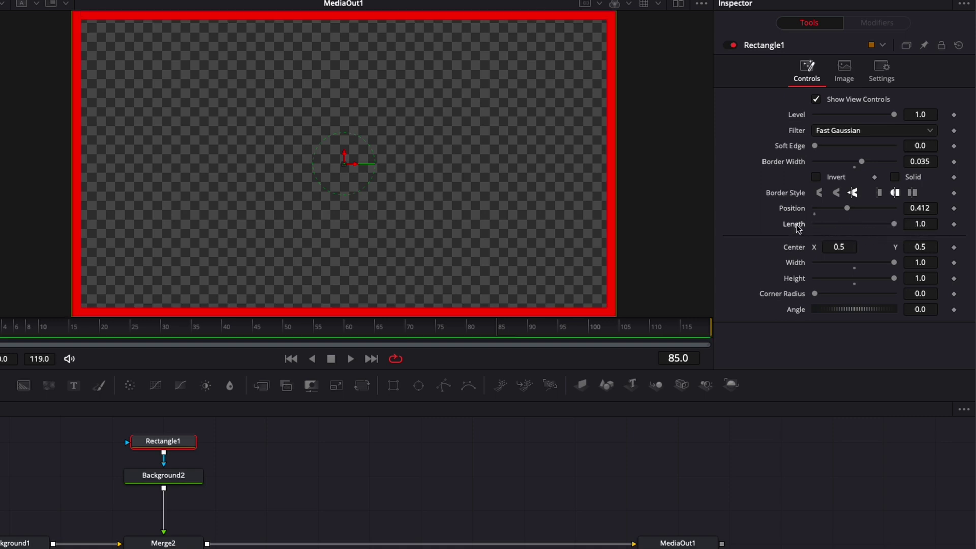
right_click(798, 229)
mouse_move(841, 281)
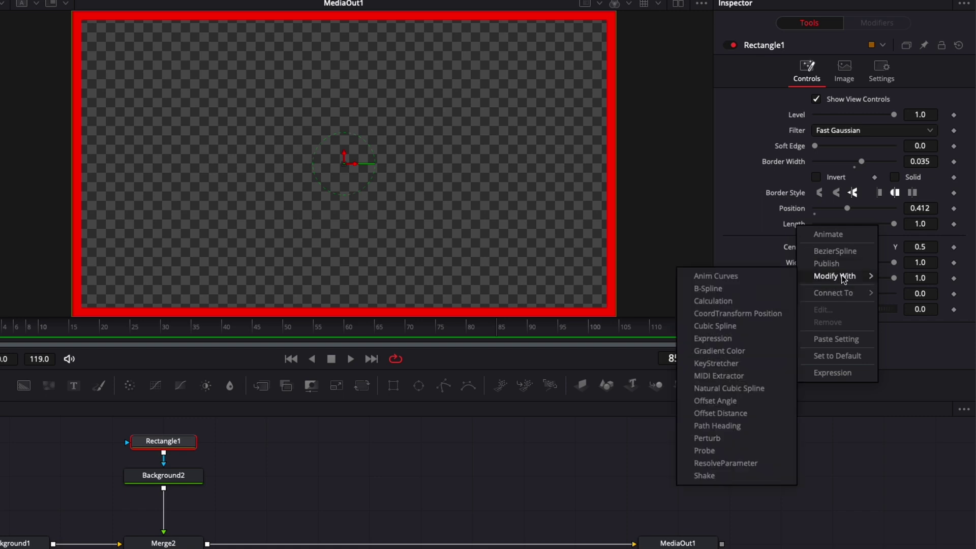
left_click(730, 277)
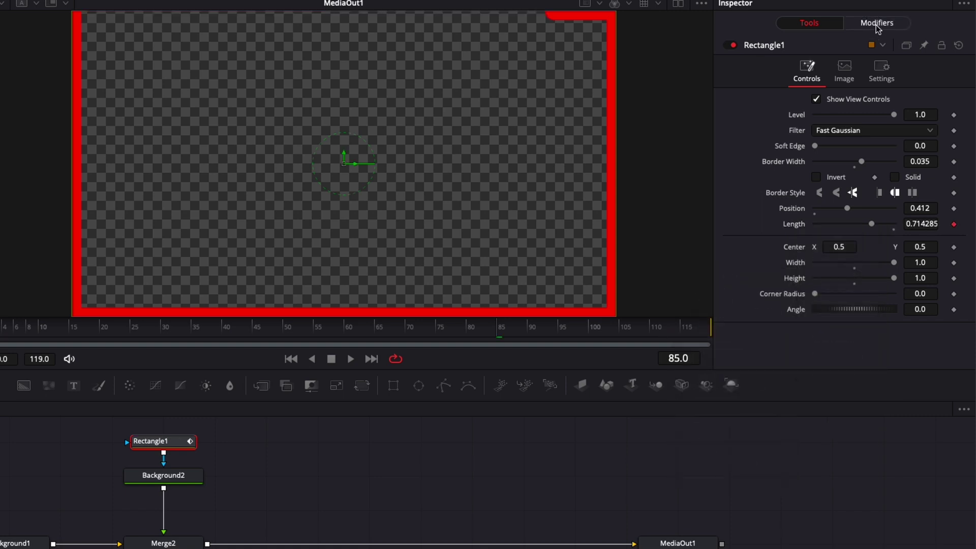
left_click(828, 123)
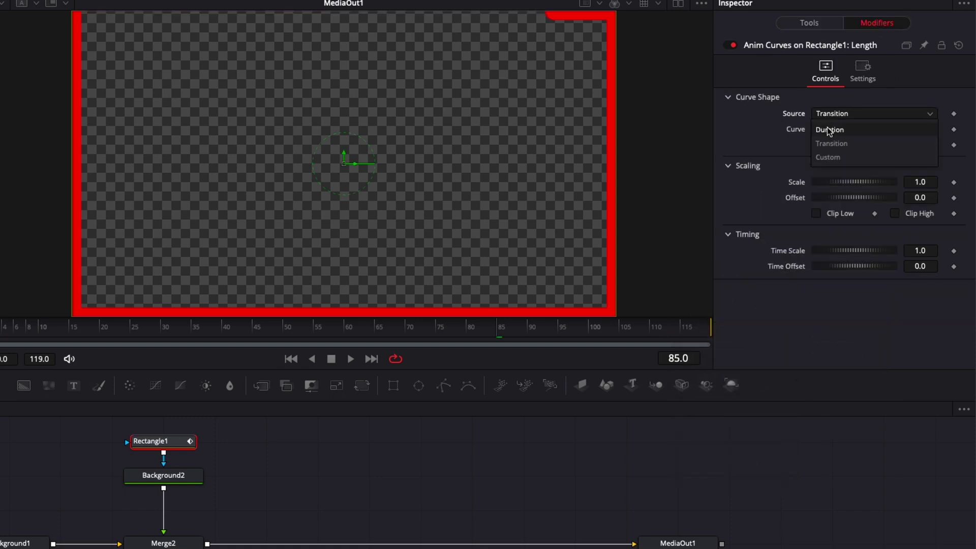
left_click(828, 127)
left_click(1, 332)
key("space")
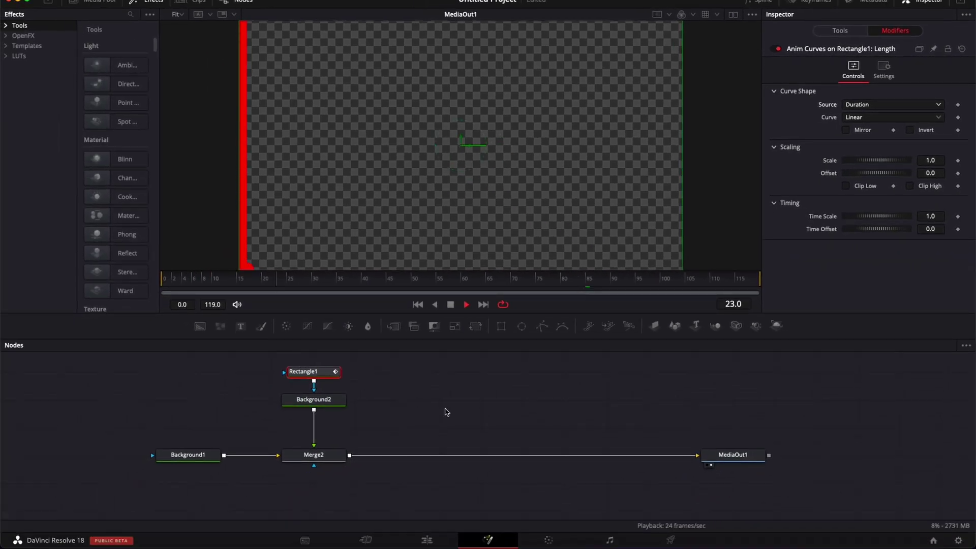